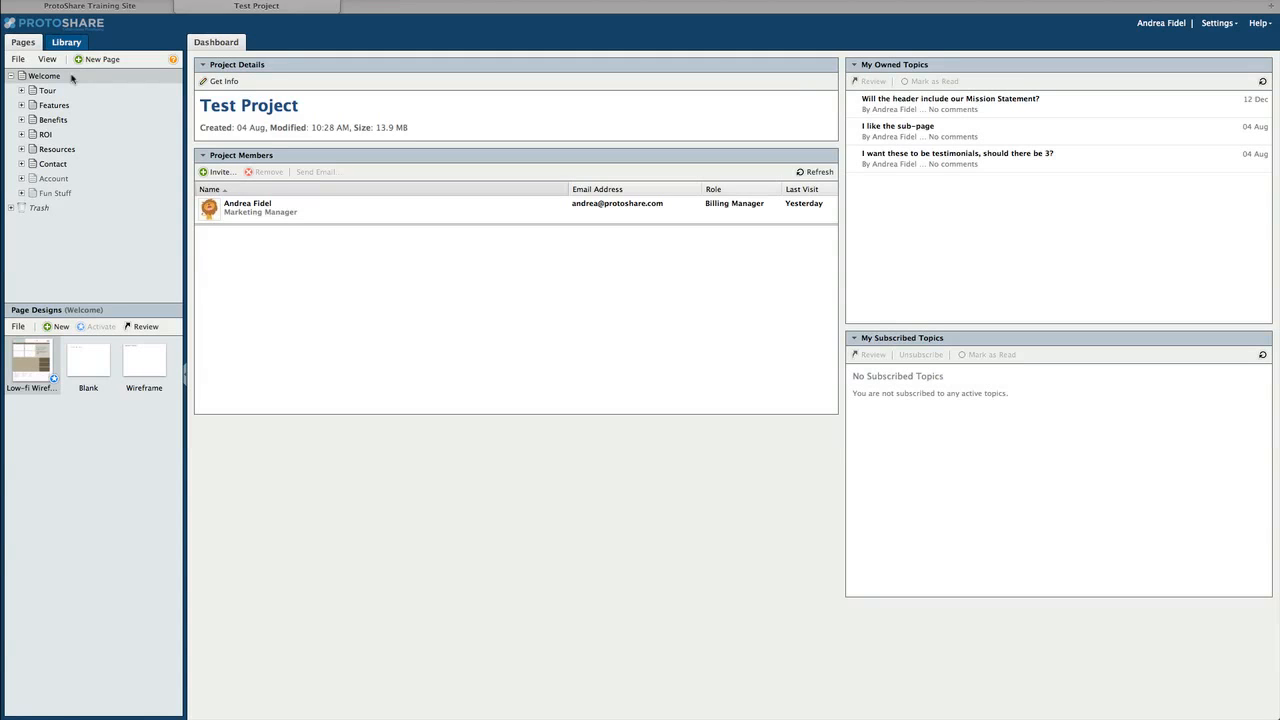
Expand all pages under Welcome and look through the full page hierarchy of the project.
{"action": "left_click", "coordinate": [47, 60]}
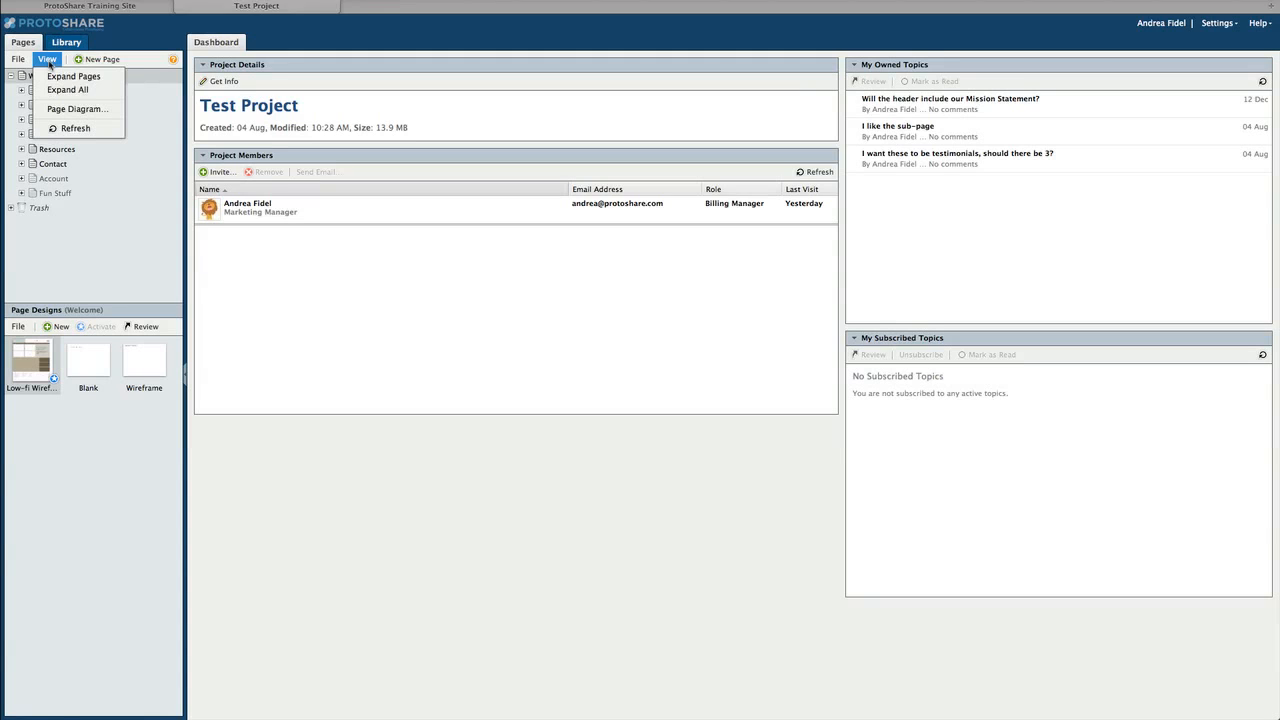
{"action": "left_click", "coordinate": [50, 76]}
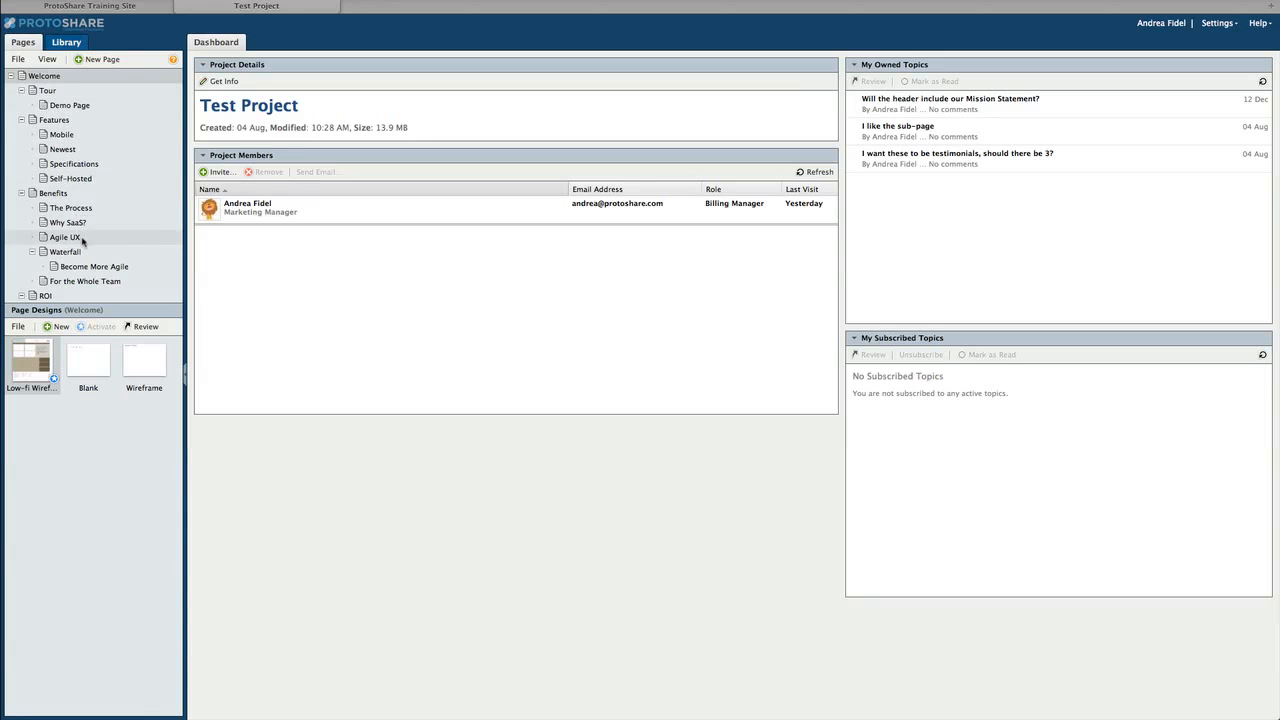
{"action": "scroll", "coordinate": [82, 240], "scroll_direction": "down", "scroll_amount": 3}
{"action": "scroll", "coordinate": [82, 241], "scroll_direction": "down", "scroll_amount": 3}
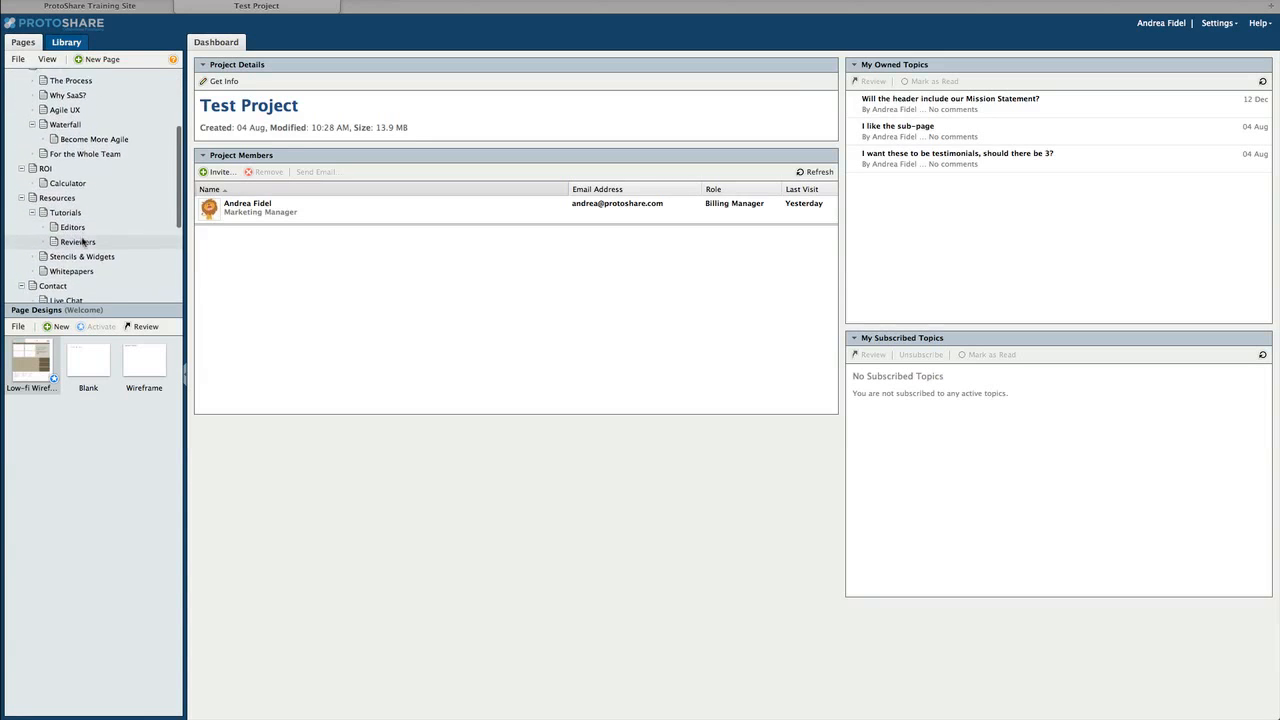
{"action": "scroll", "coordinate": [82, 241], "scroll_direction": "down", "scroll_amount": 3}
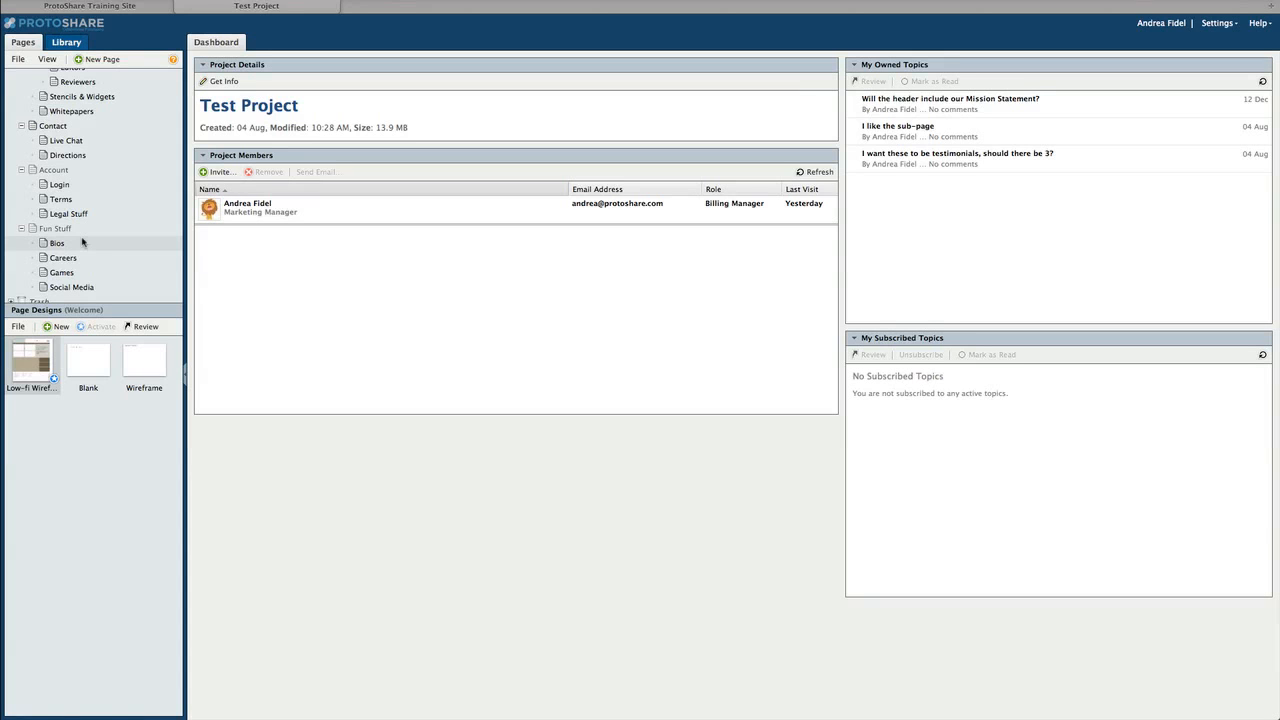
{"action": "scroll", "coordinate": [82, 241], "scroll_direction": "up", "scroll_amount": 10}
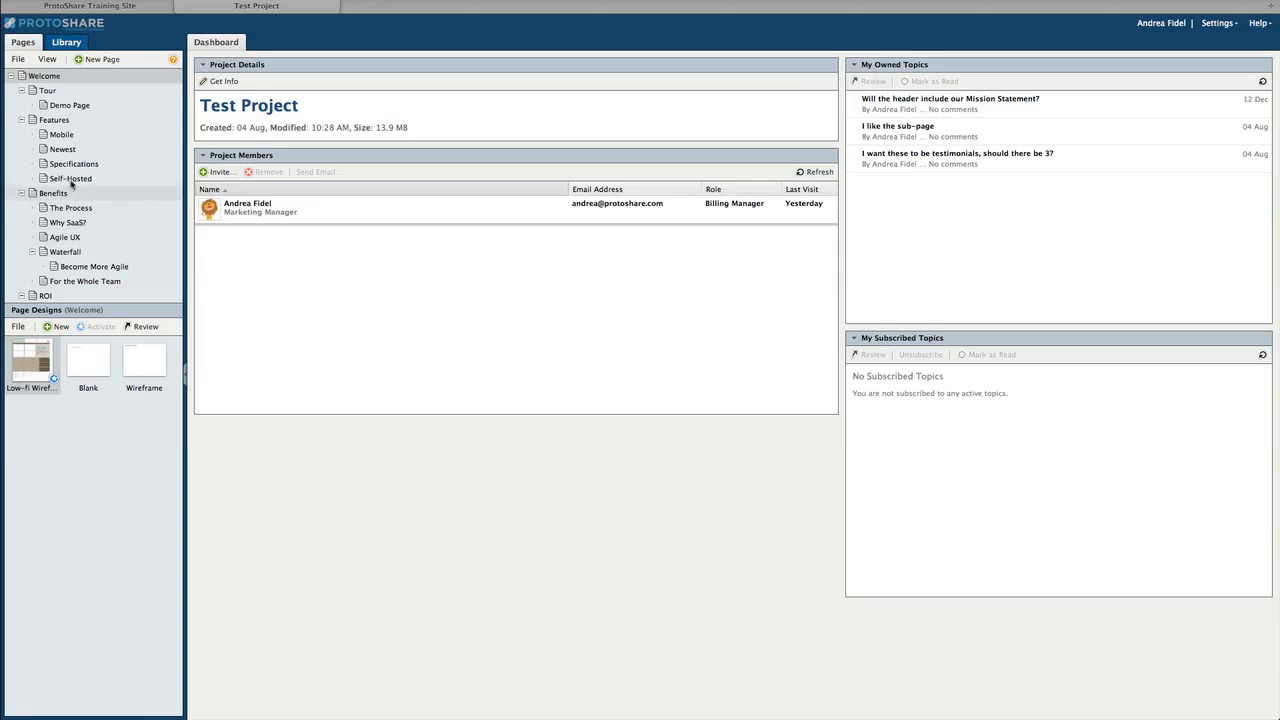
Open the Welcome page's active design and look over its layout from header to footer.
{"action": "left_click", "coordinate": [57, 80]}
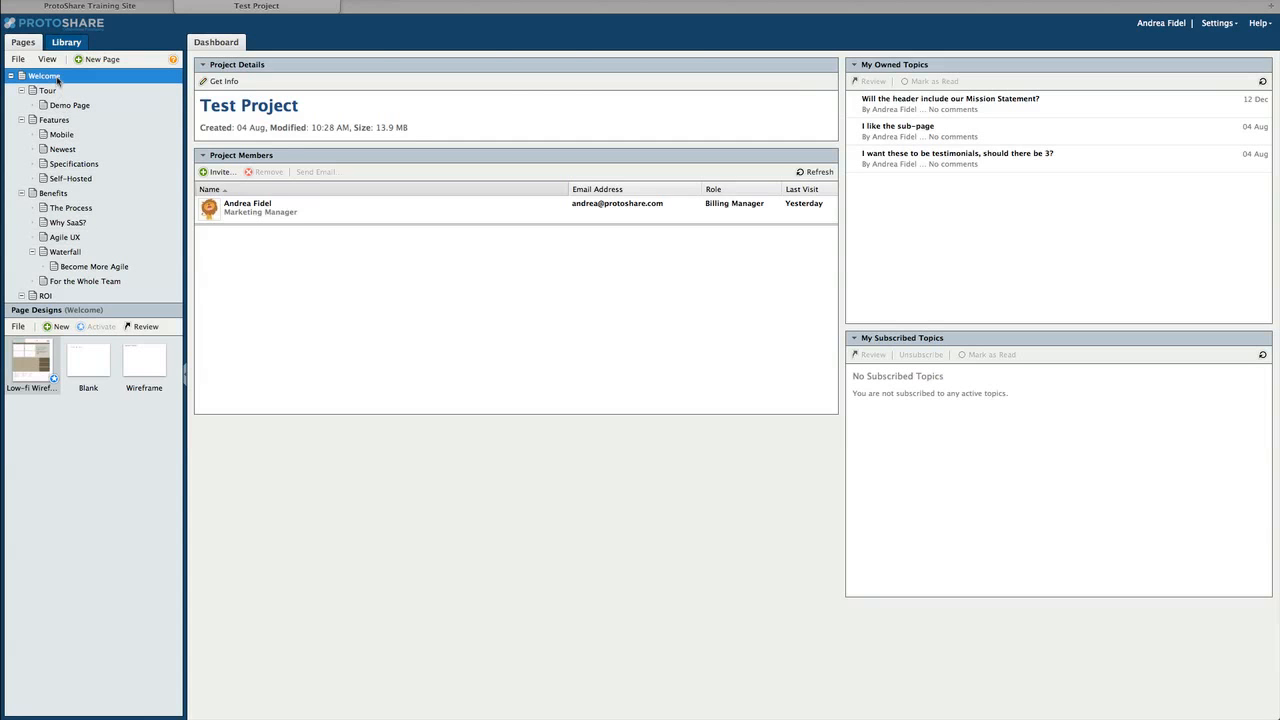
{"action": "double_click", "coordinate": [44, 76]}
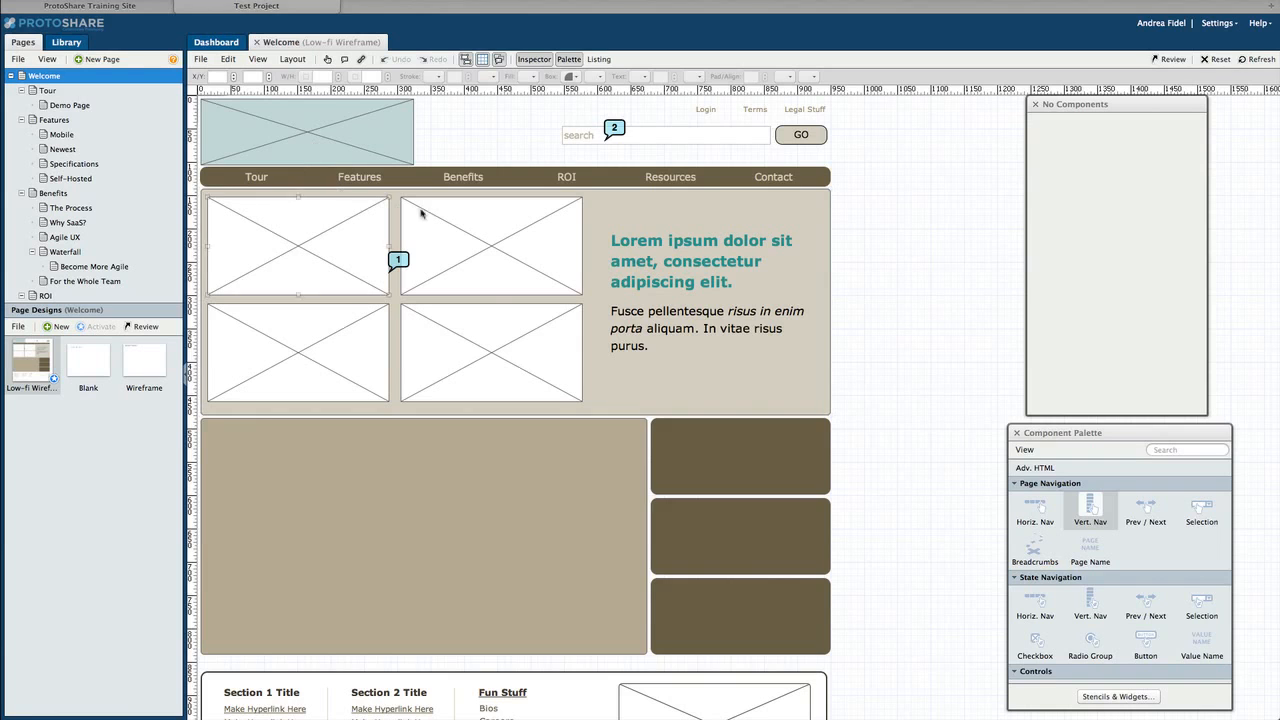
{"action": "scroll", "coordinate": [714, 218], "scroll_direction": "down", "scroll_amount": 5}
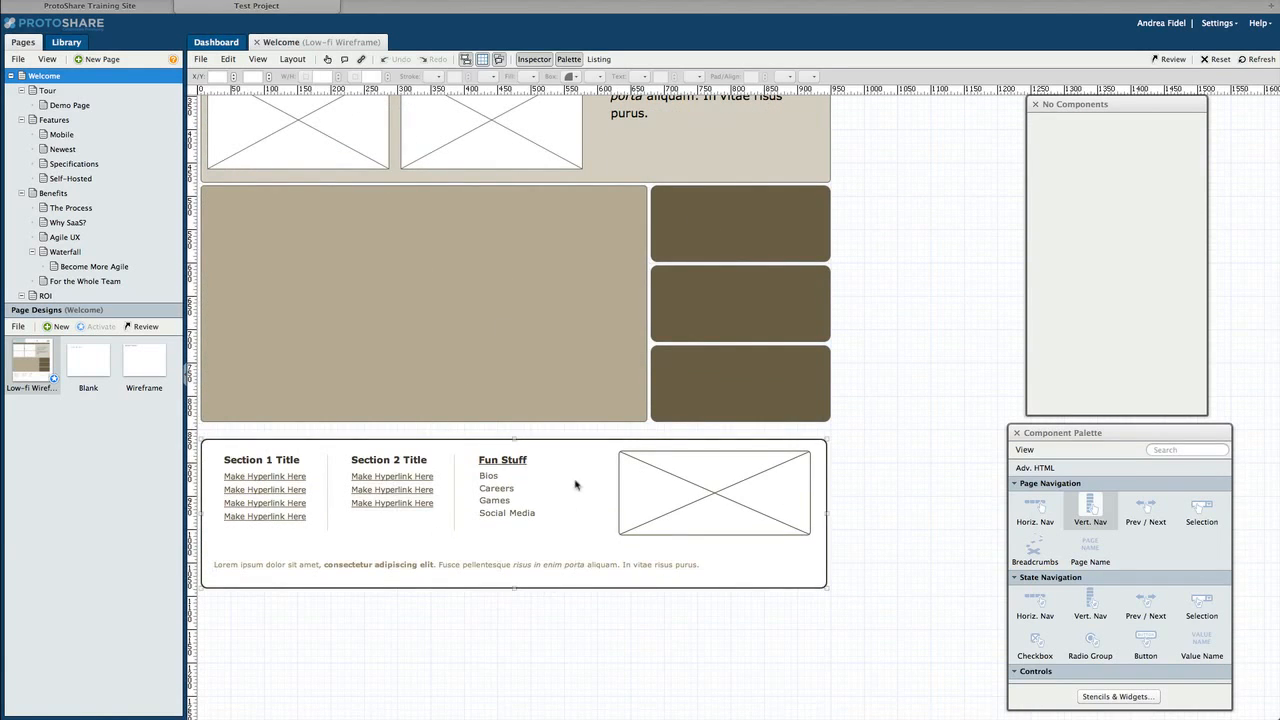
{"action": "scroll", "coordinate": [537, 428], "scroll_direction": "up", "scroll_amount": 1}
{"action": "scroll", "coordinate": [536, 425], "scroll_direction": "up", "scroll_amount": 5}
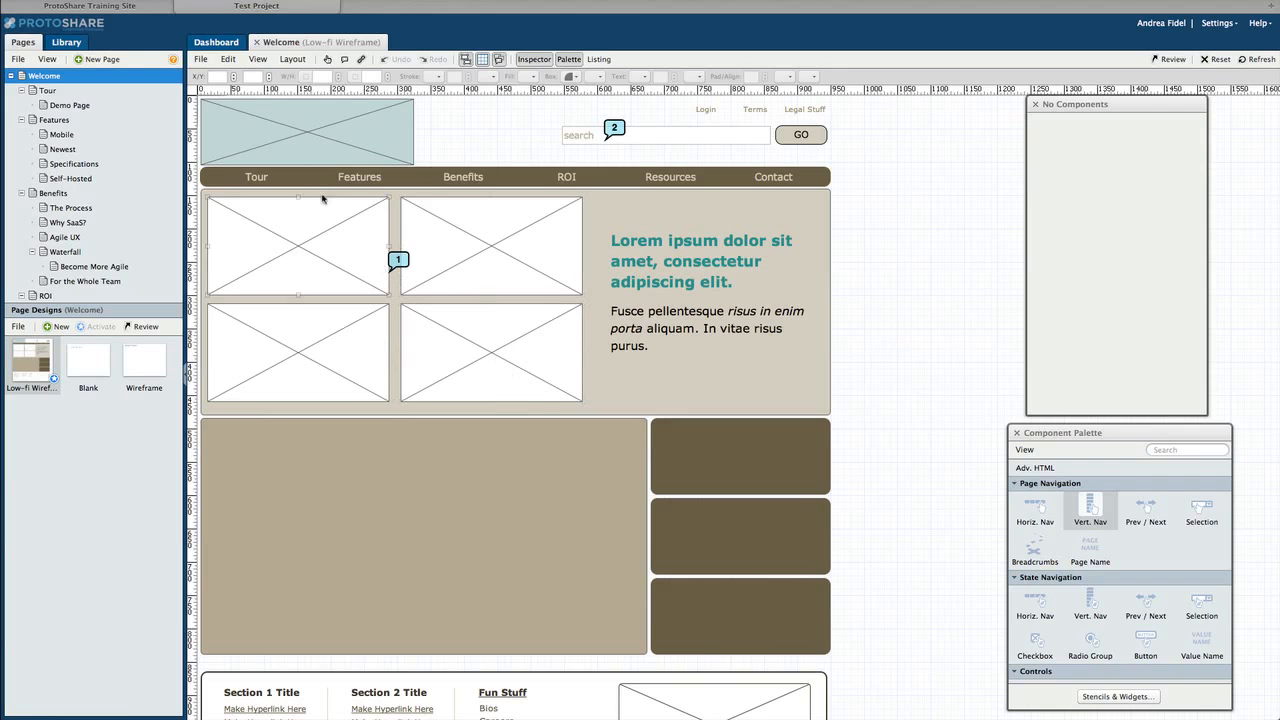
{"action": "scroll", "coordinate": [401, 187], "scroll_direction": "down", "scroll_amount": 1}
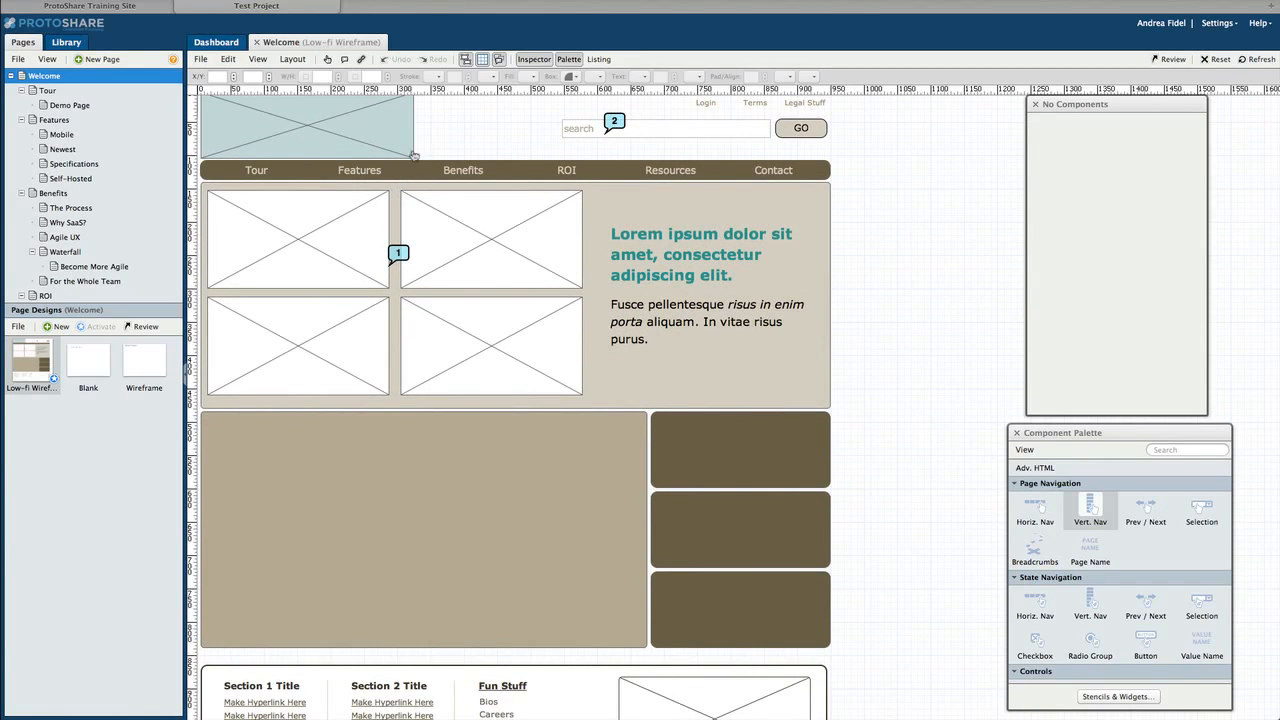
Check the sub-page menus of the Welcome design's navigation bar in Test Mode, then return to editing.
{"action": "left_click", "coordinate": [327, 61]}
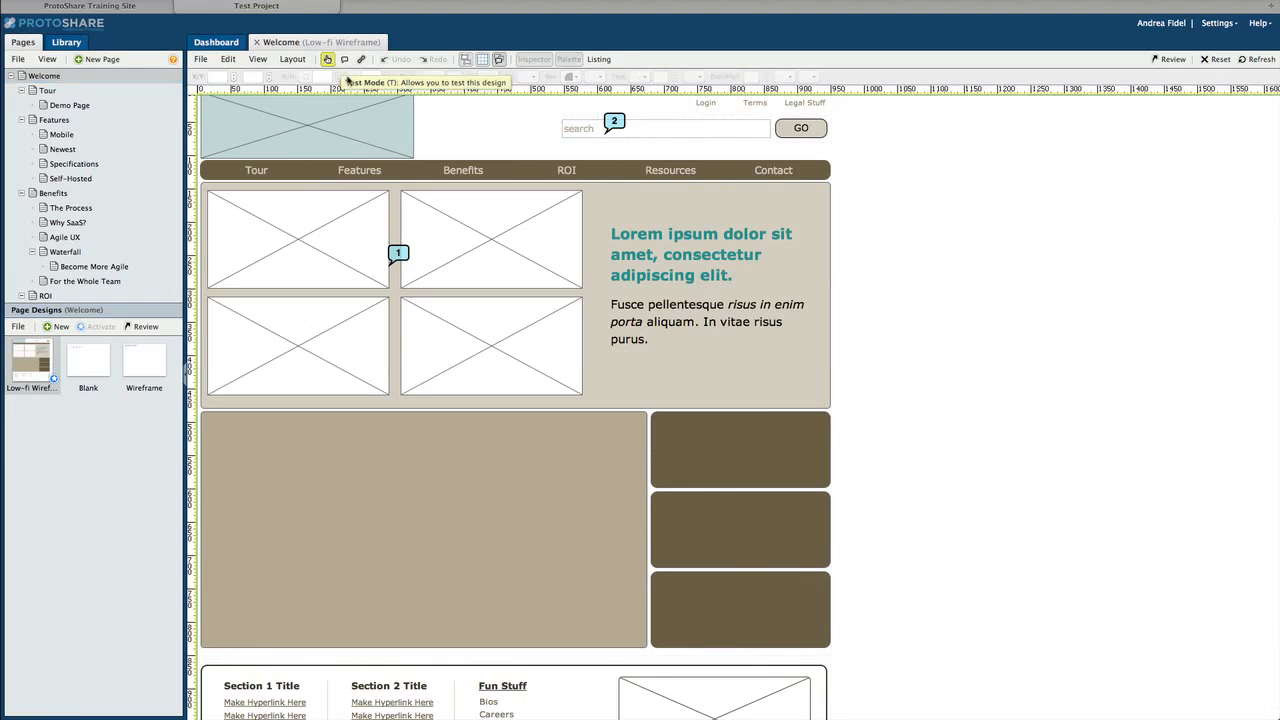
{"action": "mouse_move", "coordinate": [335, 172]}
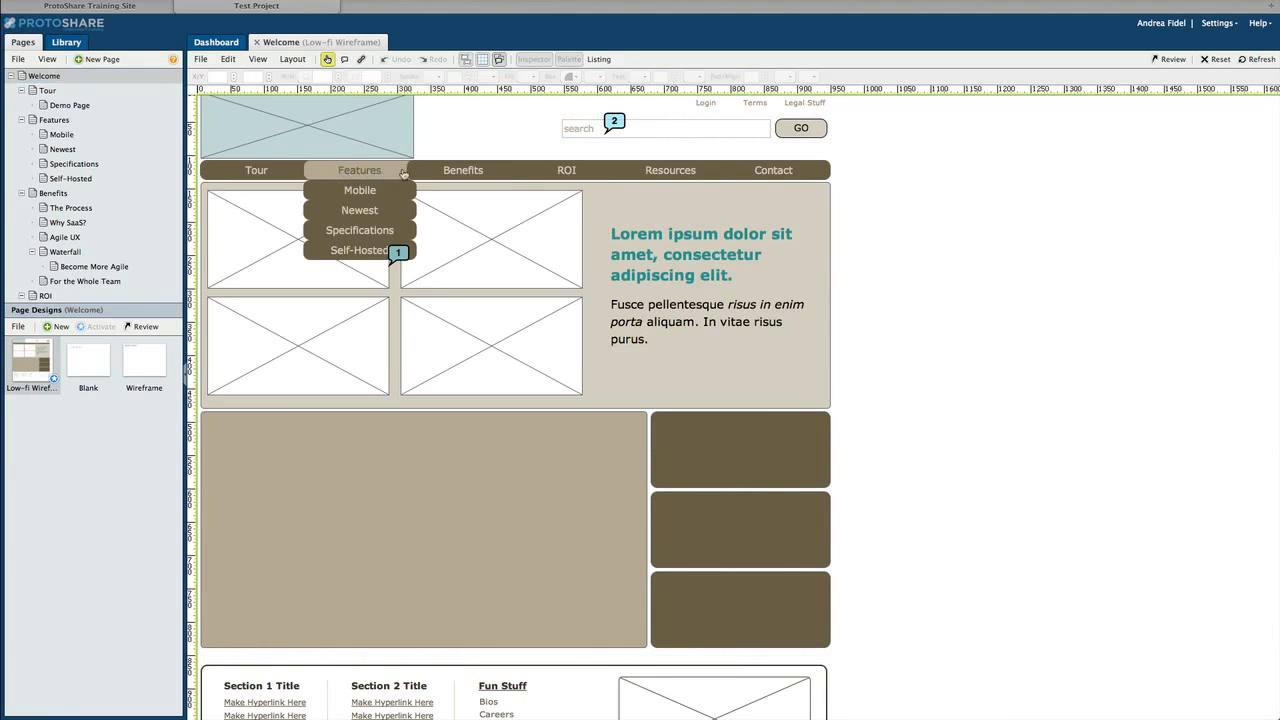
{"action": "mouse_move", "coordinate": [557, 171]}
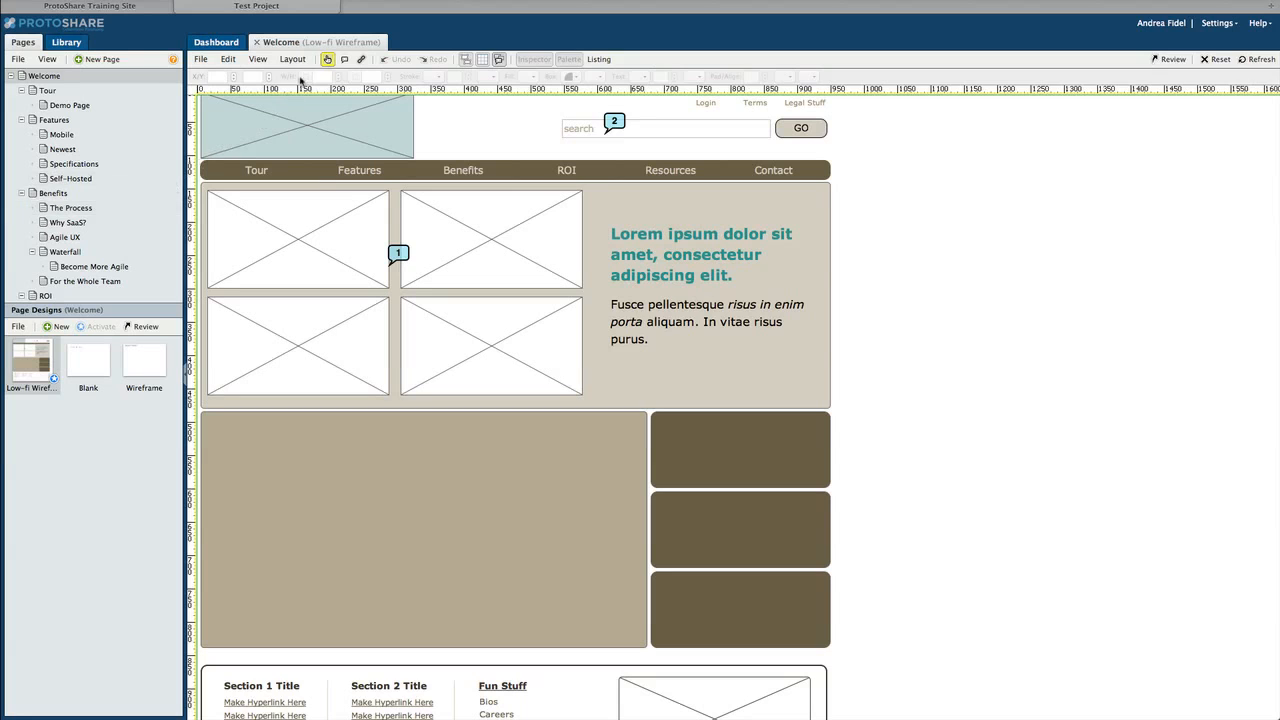
{"action": "left_click", "coordinate": [327, 60]}
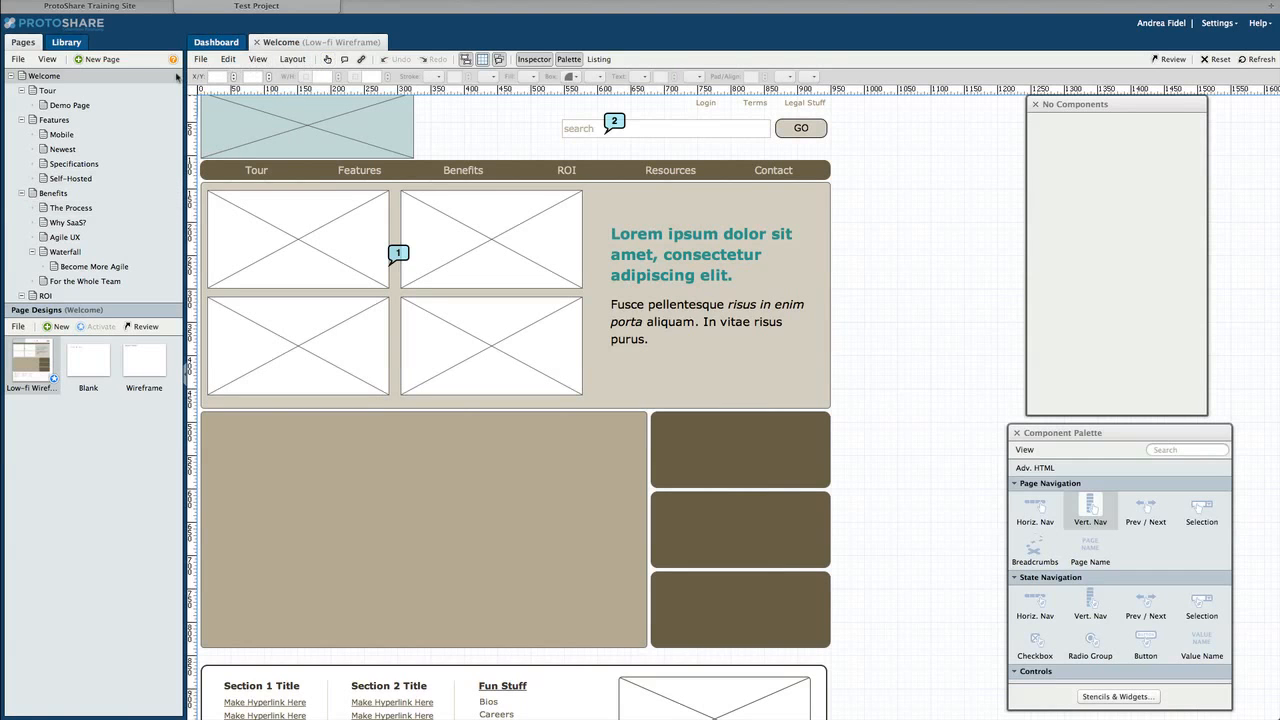
Collapse the Tour, Features, Benefits, ROI, Resources, Contact, Account and Fun Stuff branches of the page tree.
{"action": "left_click", "coordinate": [21, 91]}
{"action": "left_click", "coordinate": [21, 105]}
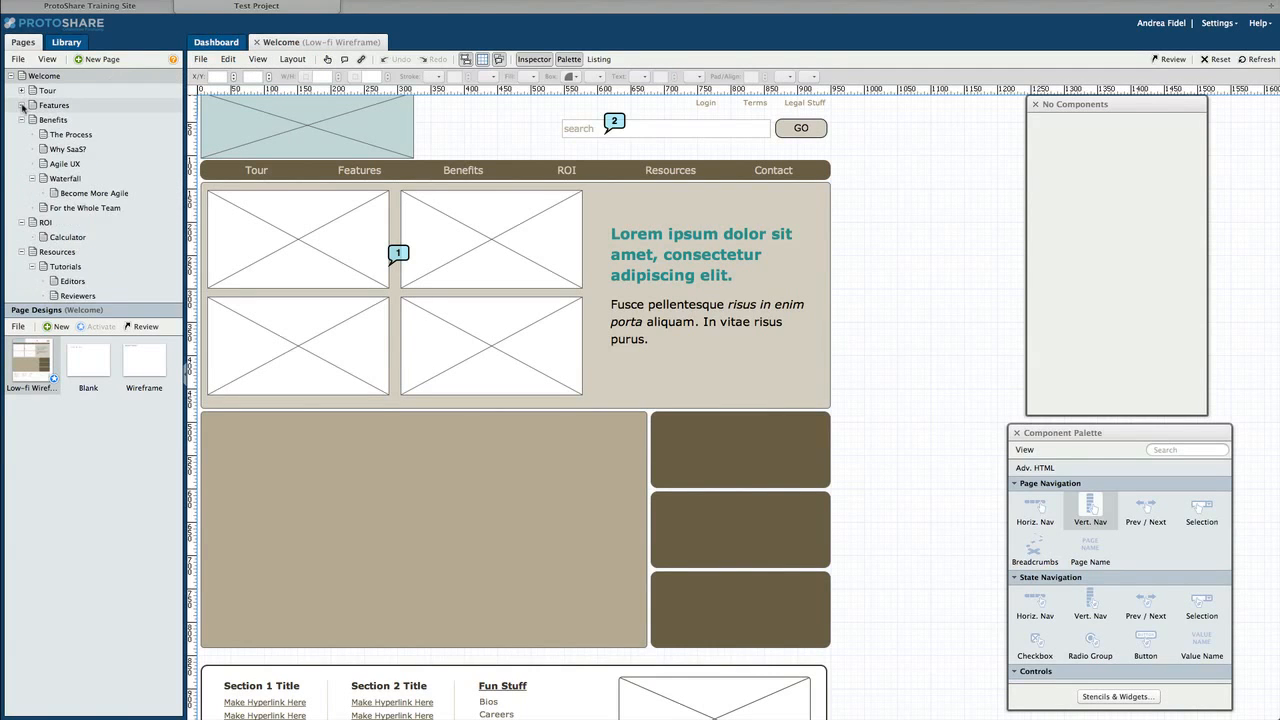
{"action": "left_click", "coordinate": [22, 120]}
{"action": "left_click", "coordinate": [21, 134]}
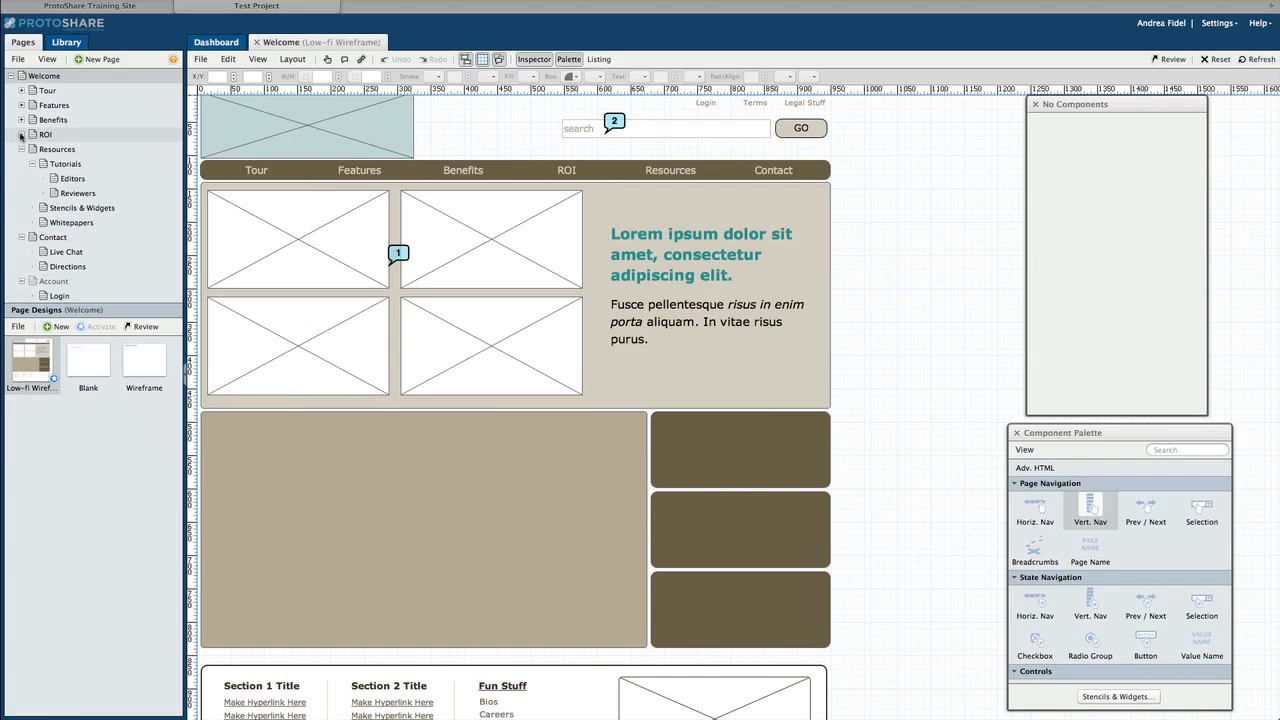
{"action": "left_click", "coordinate": [21, 149]}
{"action": "left_click", "coordinate": [21, 163]}
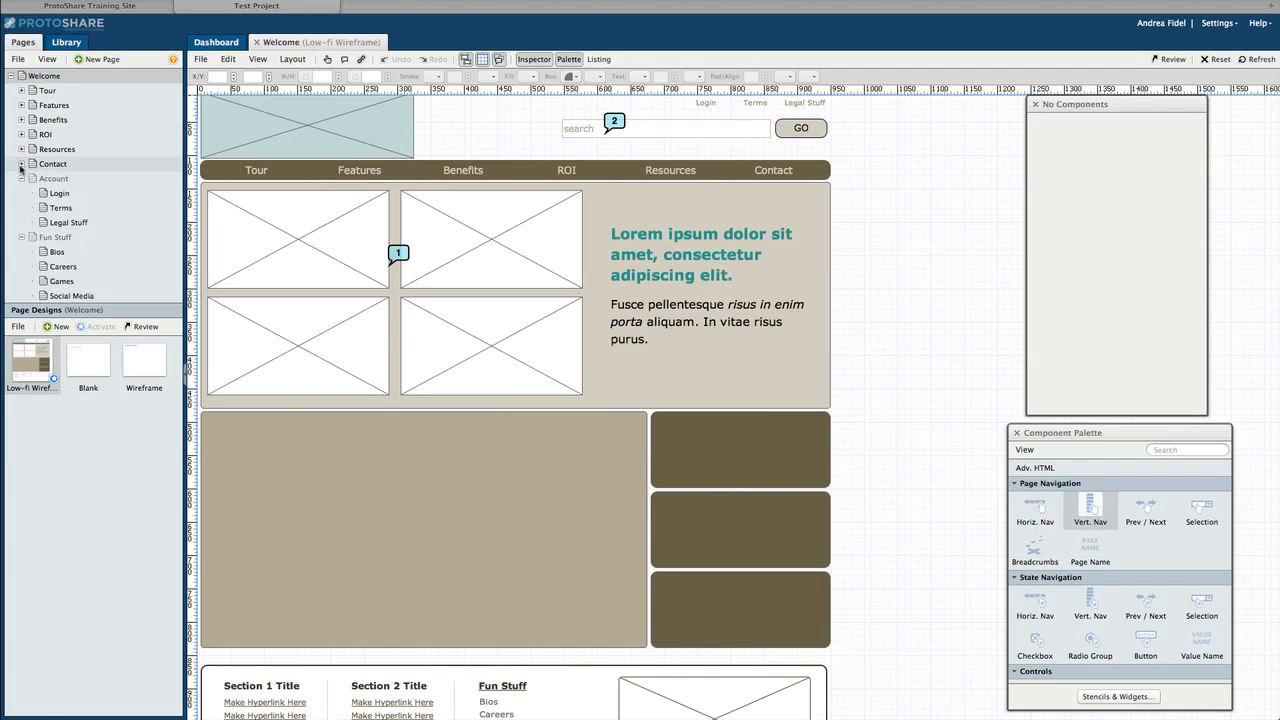
{"action": "left_click", "coordinate": [21, 178]}
{"action": "left_click", "coordinate": [21, 192]}
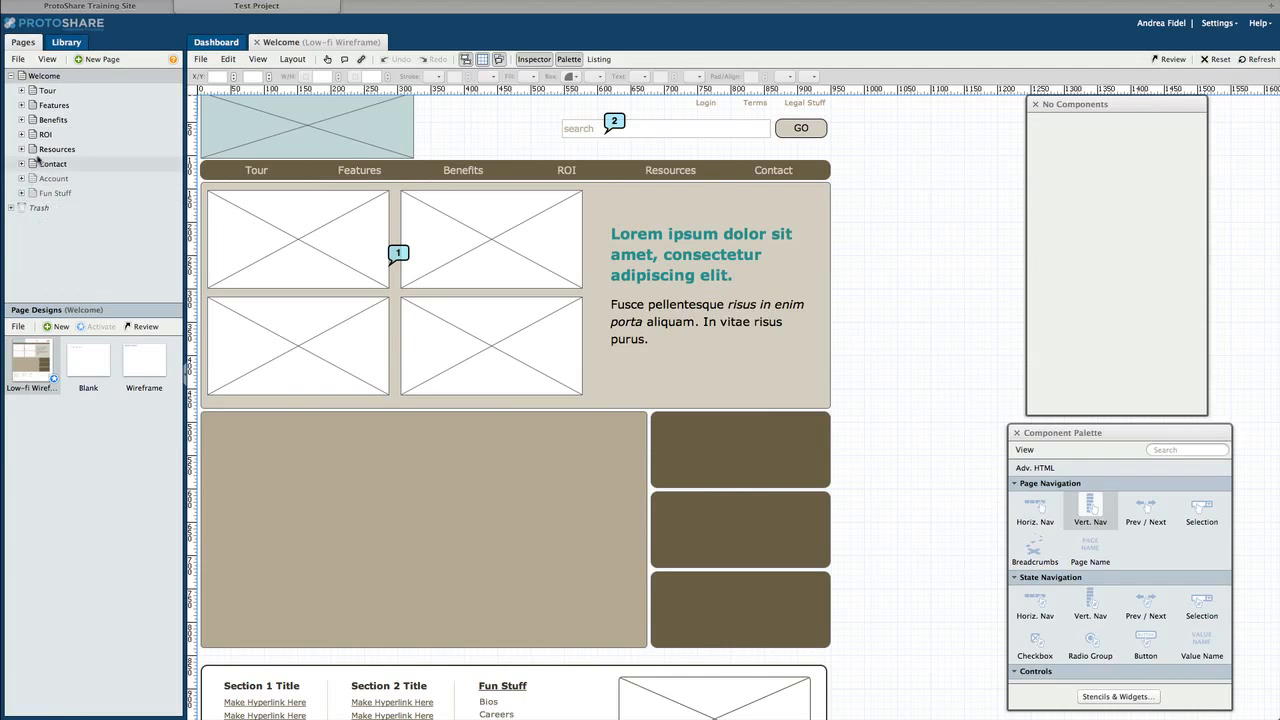
{"action": "left_click", "coordinate": [57, 78]}
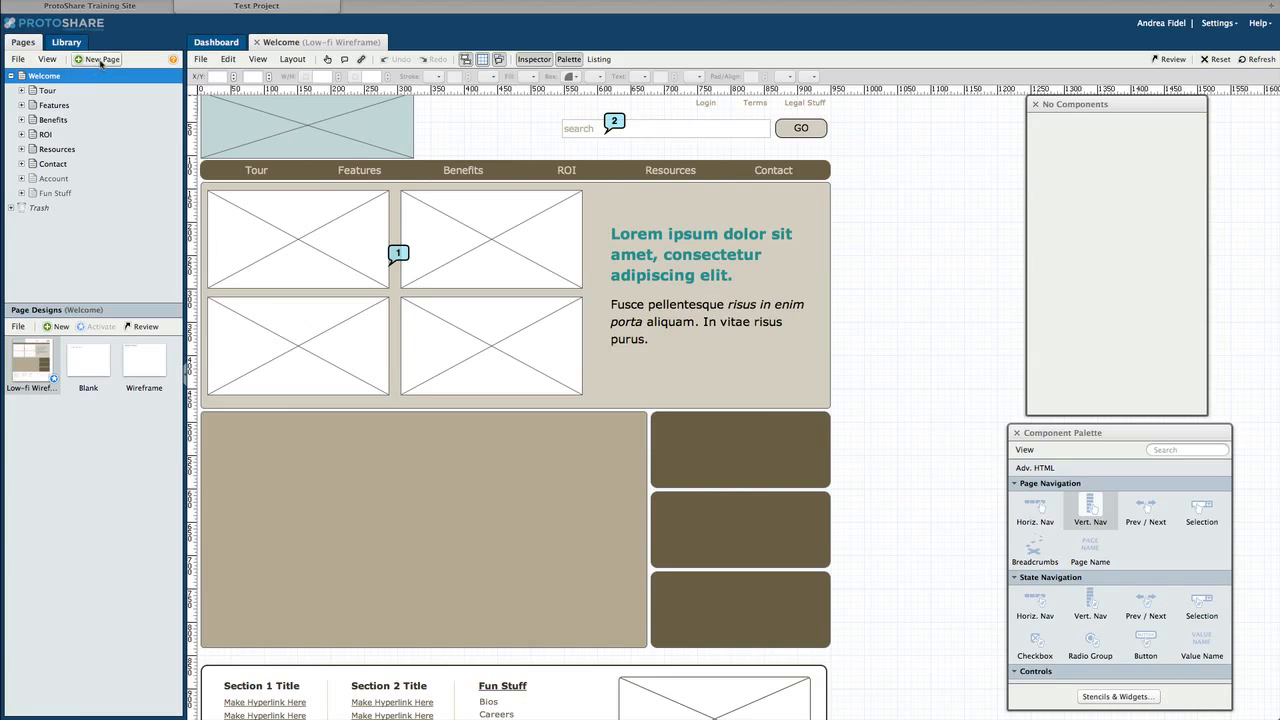
{"action": "left_click", "coordinate": [18, 59]}
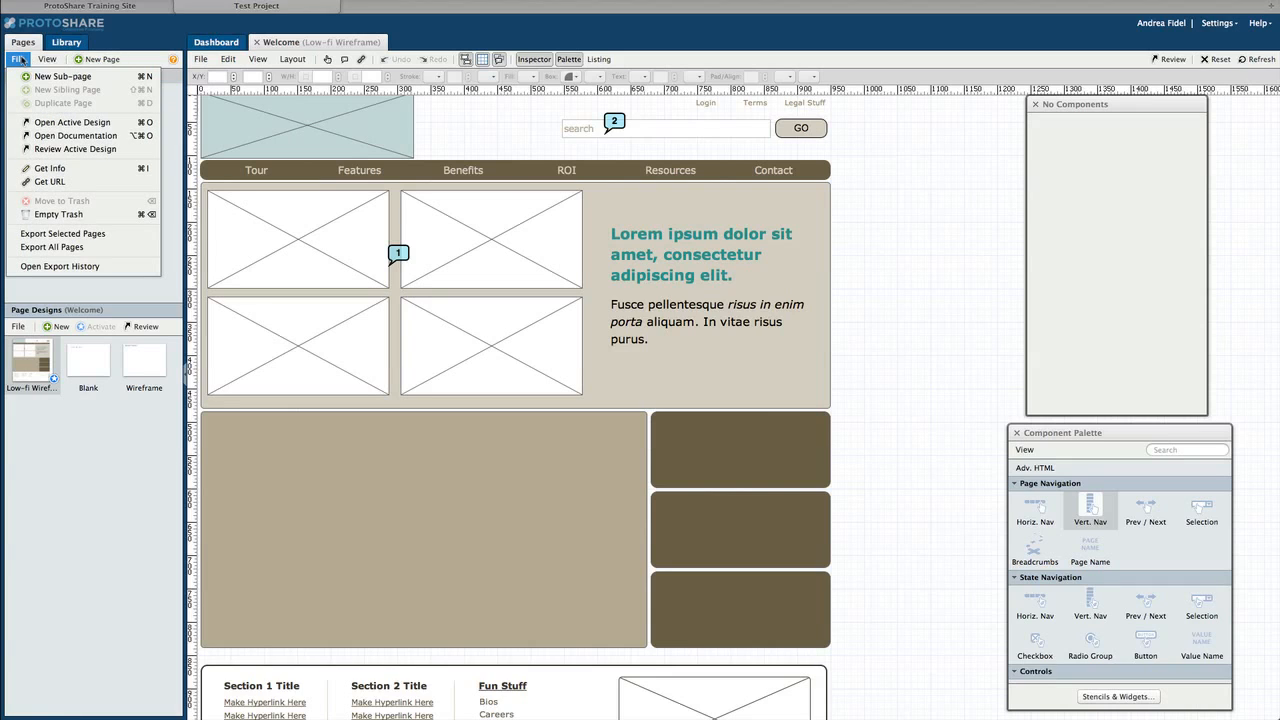
{"action": "left_click", "coordinate": [20, 60]}
{"action": "right_click", "coordinate": [54, 77]}
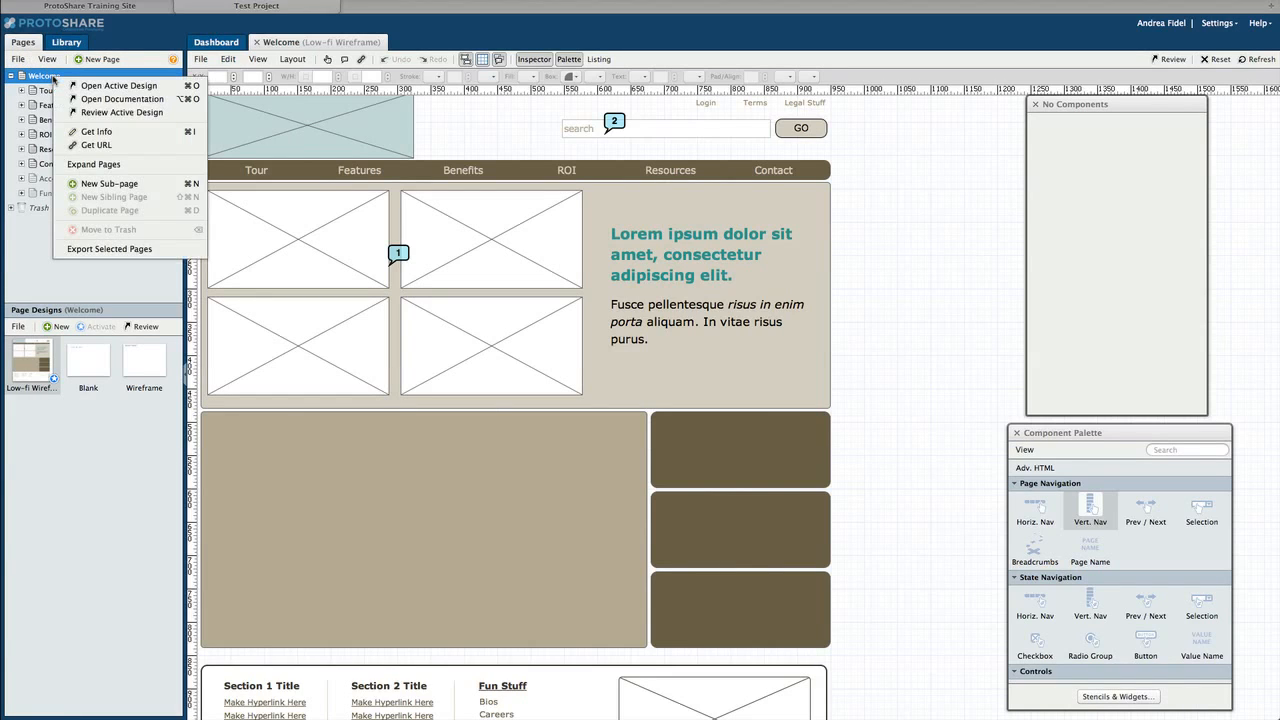
Create a page named Community under Welcome and move it into the Resources page.
{"action": "left_click", "coordinate": [53, 78]}
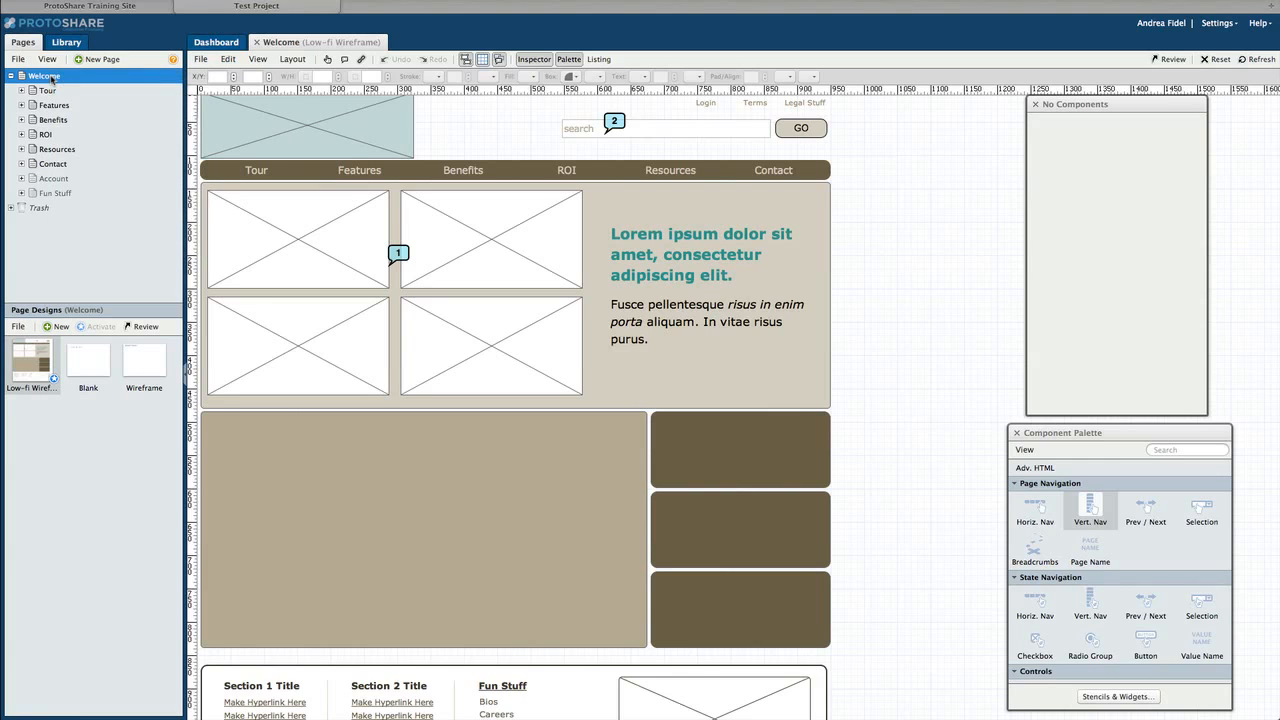
{"action": "left_click", "coordinate": [93, 60]}
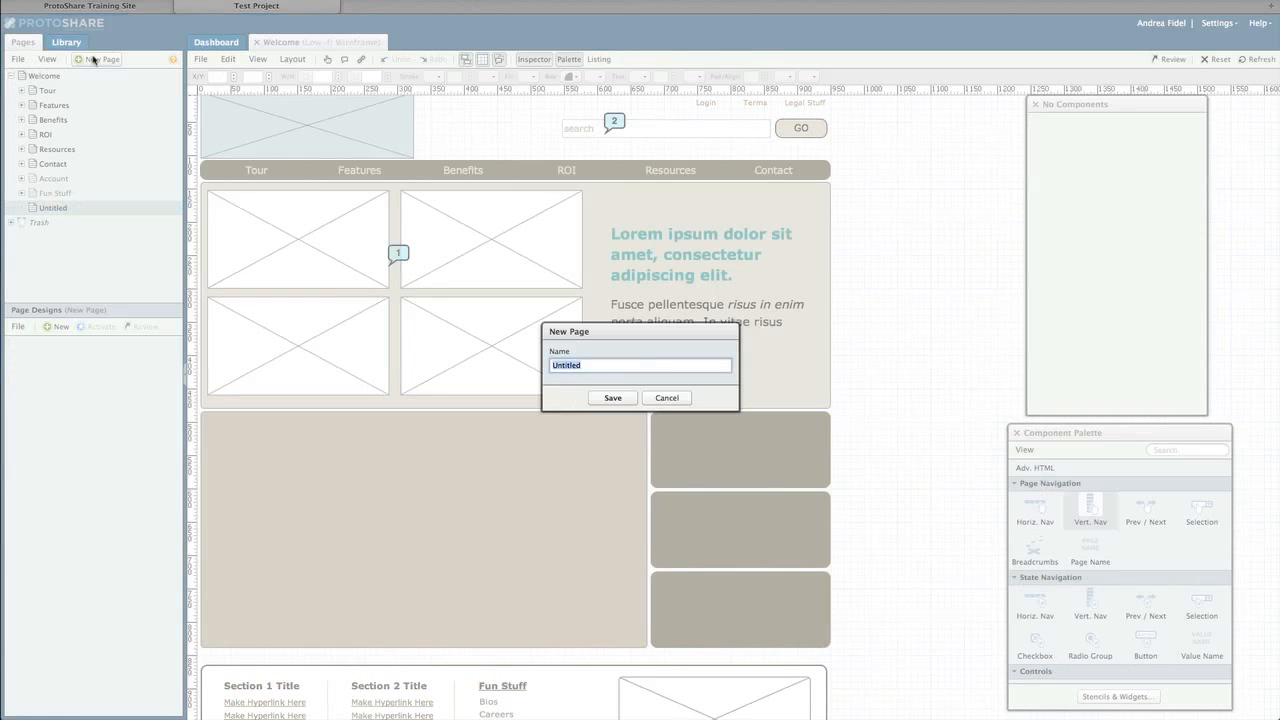
{"action": "type", "text": "Community"}
{"action": "key", "text": "Return"}
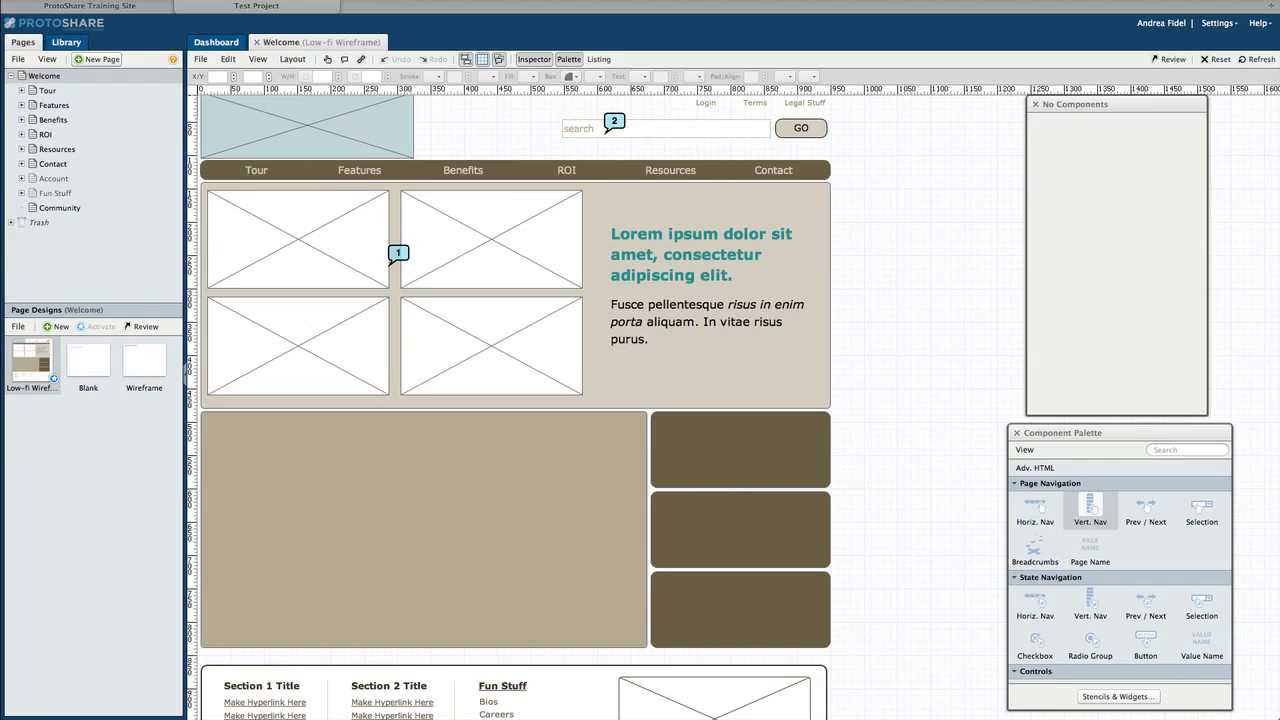
{"action": "left_click_drag", "start_coordinate": [58, 207], "coordinate": [67, 151]}
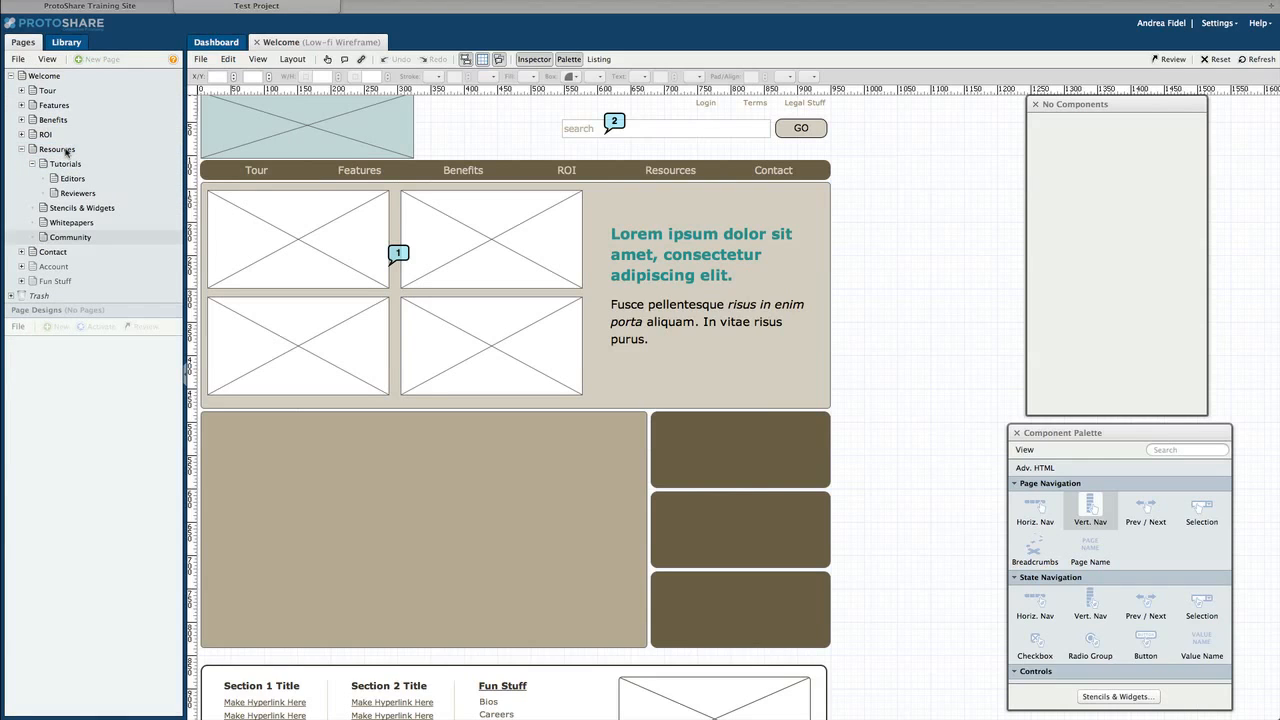
Add three sub-pages named Forum, Blog and Stories under the Community page.
{"action": "left_click", "coordinate": [67, 240]}
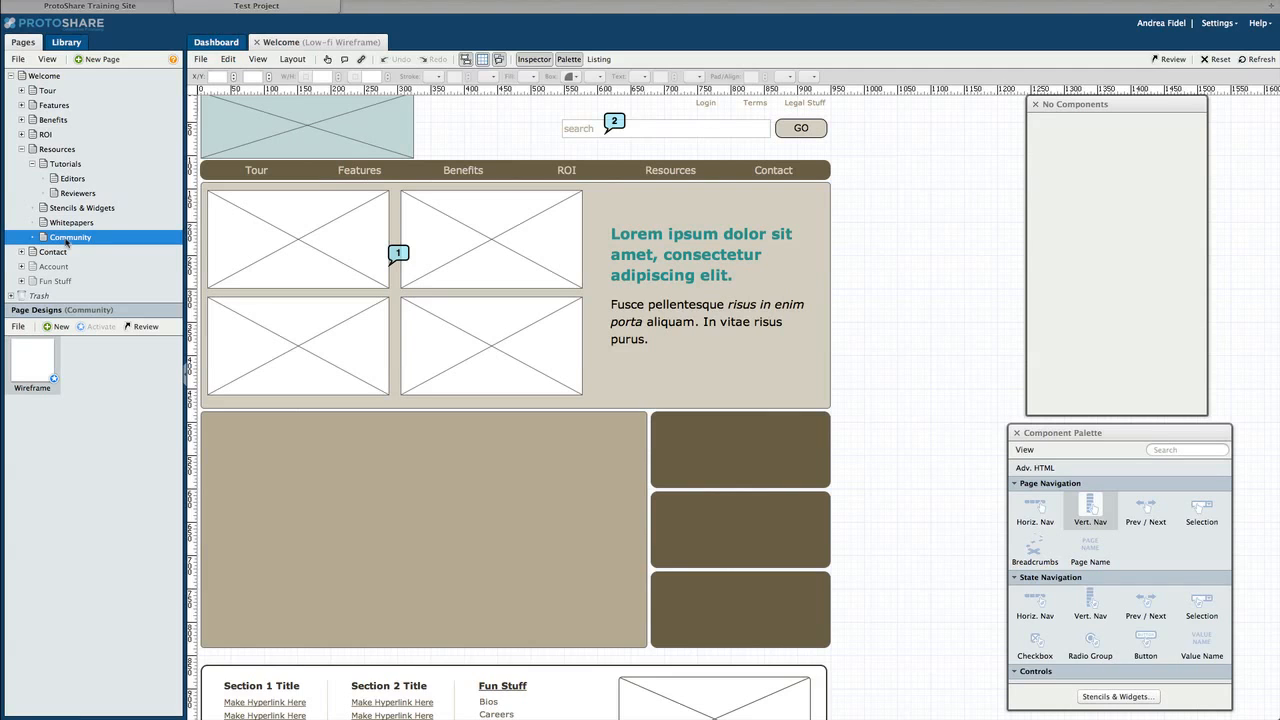
{"action": "left_click", "coordinate": [98, 61]}
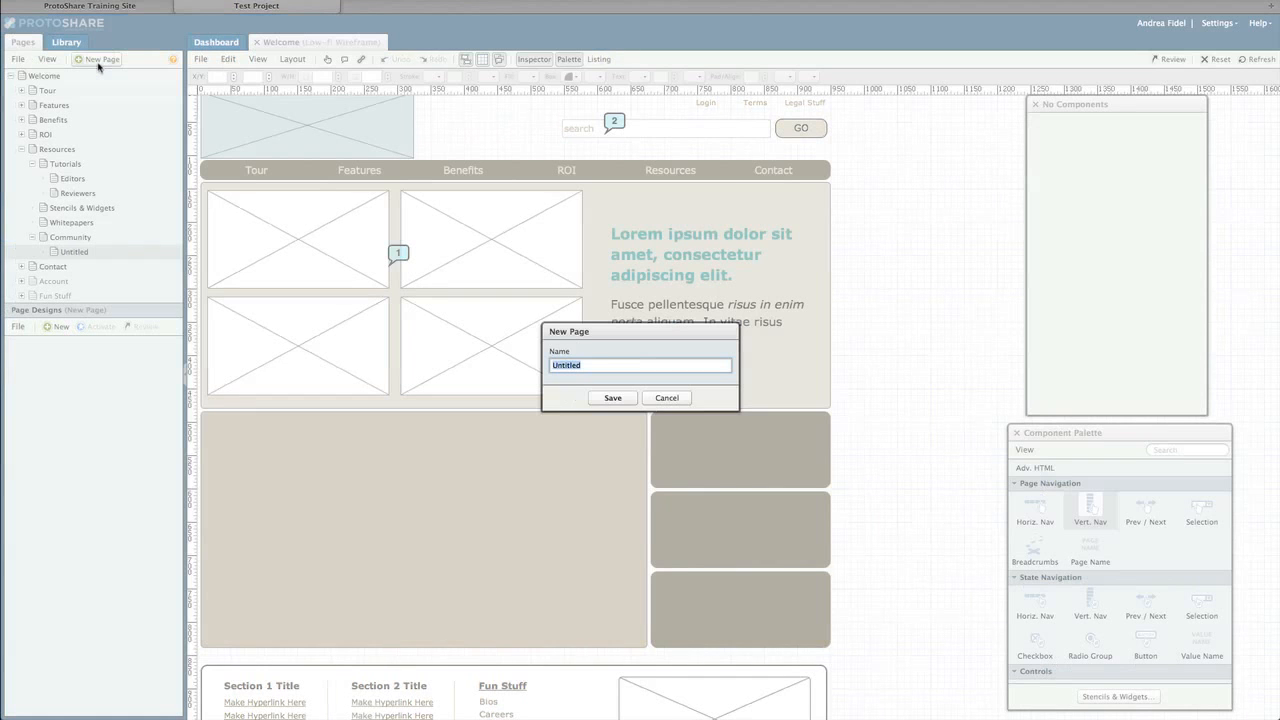
{"action": "type", "text": "Forum"}
{"action": "key", "text": "Return"}
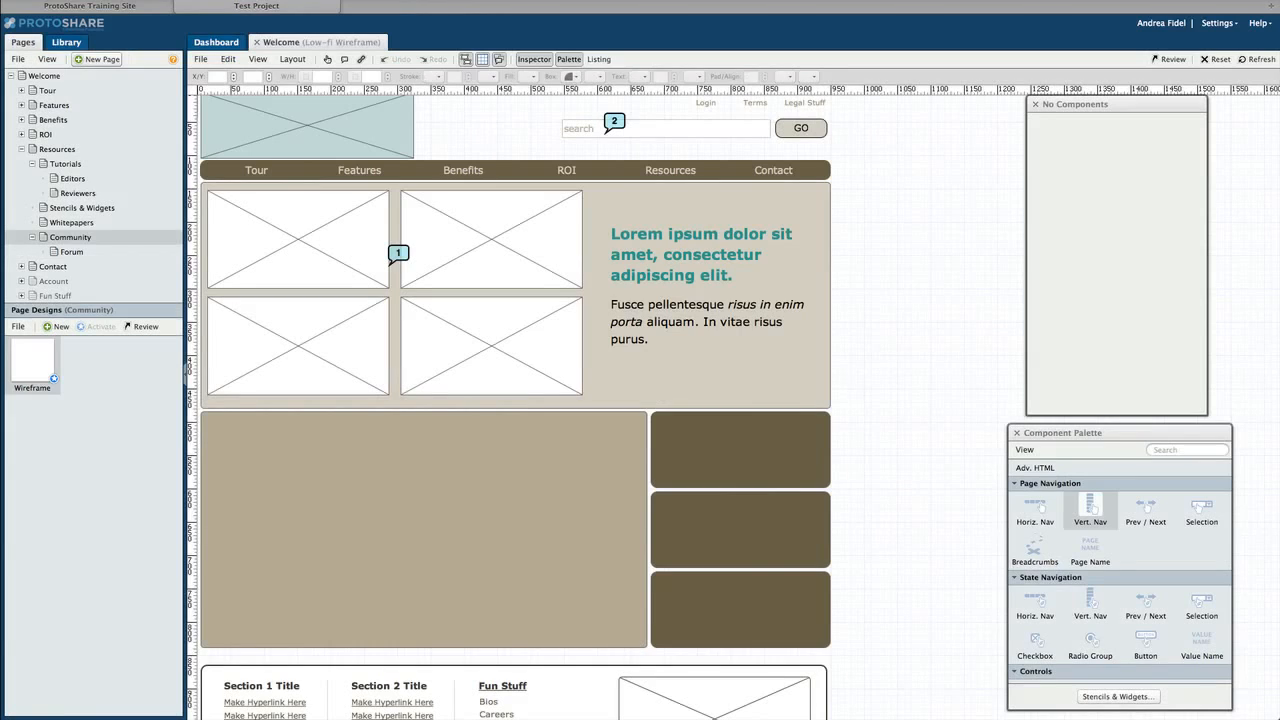
{"action": "left_click", "coordinate": [98, 60]}
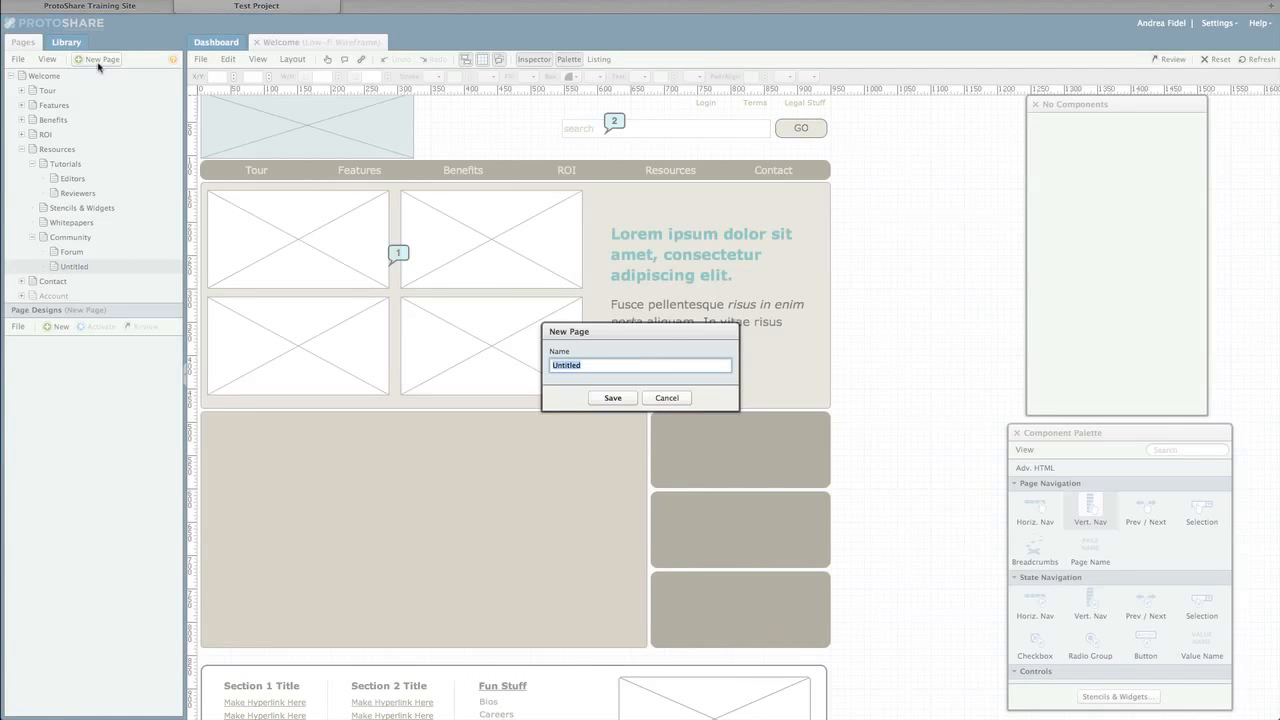
{"action": "type", "text": "Blog"}
{"action": "key", "text": "Return"}
{"action": "left_click", "coordinate": [98, 60]}
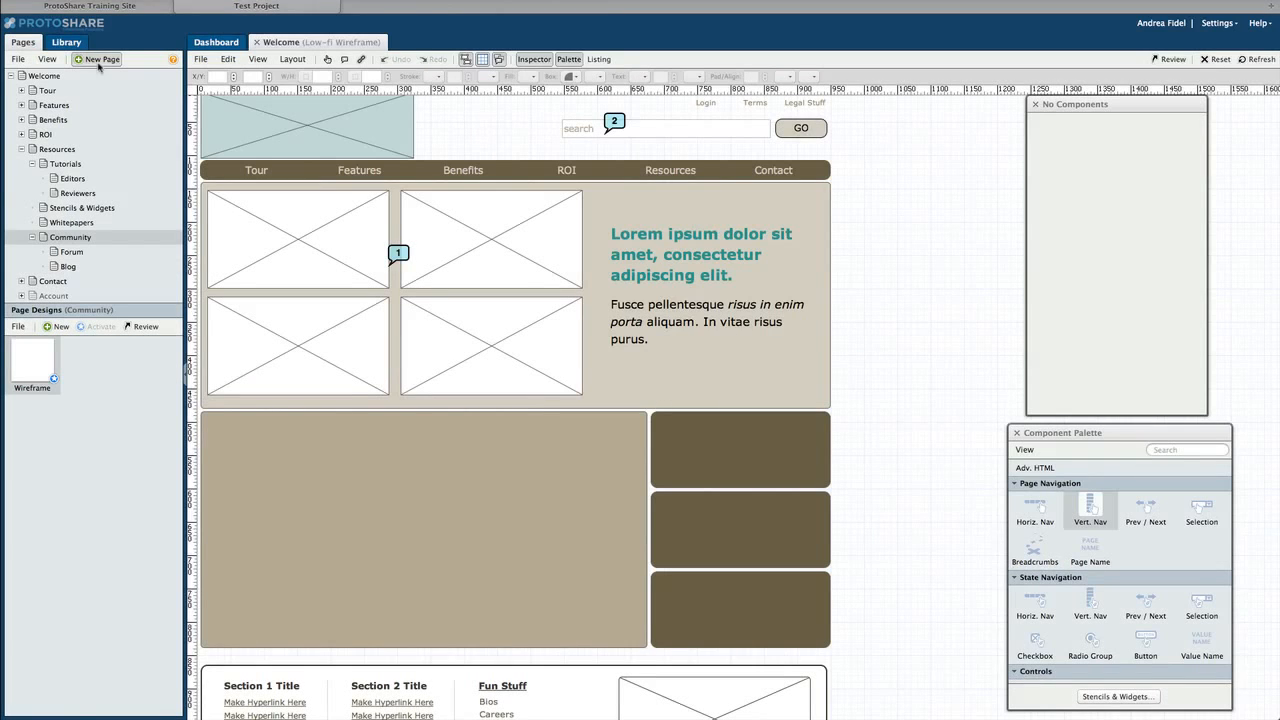
{"action": "type", "text": "Stories"}
{"action": "key", "text": "Return"}
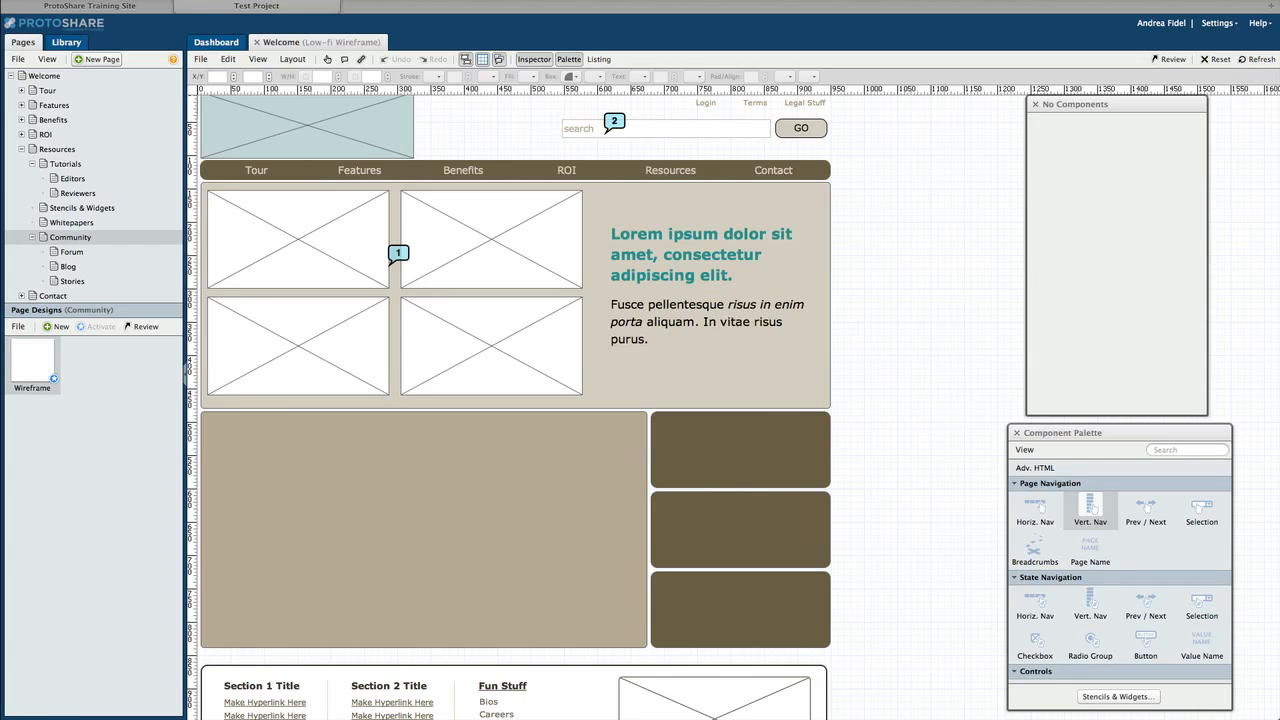
Refresh the Welcome design and check the Resources menu of its navigation bar in Test Mode, then return to editing.
{"action": "left_click", "coordinate": [1256, 60]}
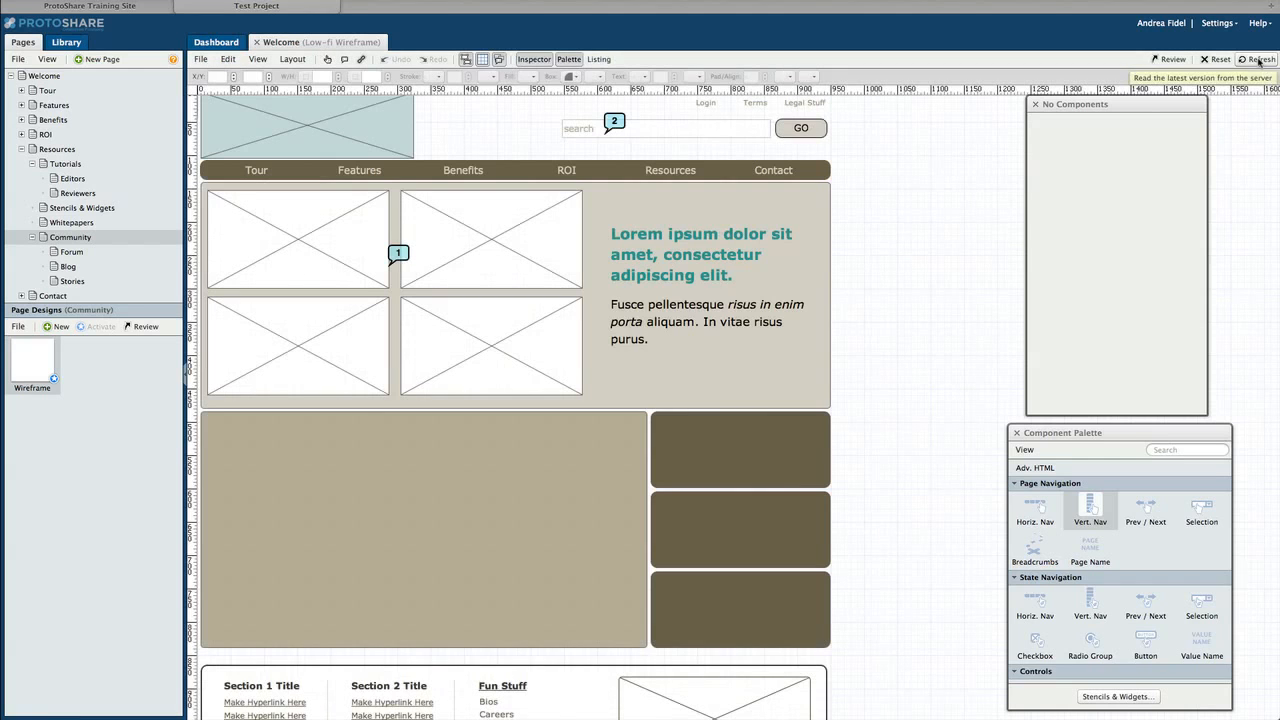
{"action": "left_click", "coordinate": [327, 59]}
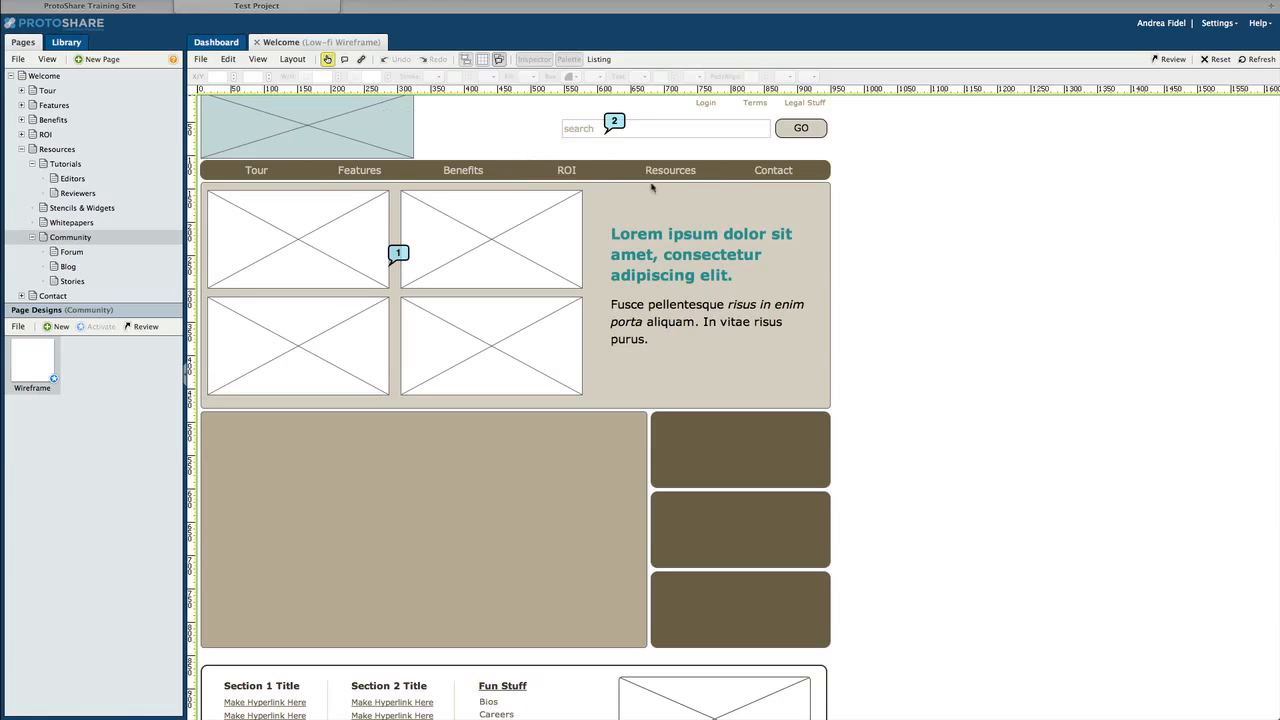
{"action": "mouse_move", "coordinate": [679, 176]}
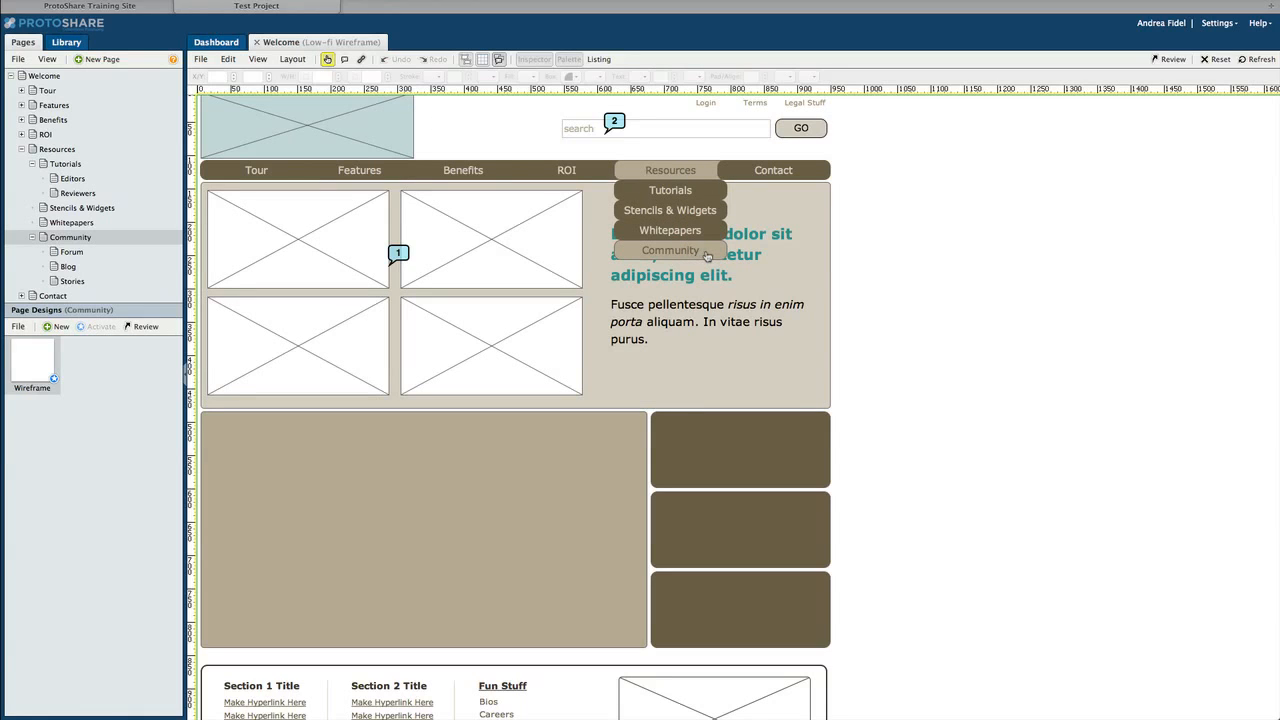
{"action": "left_click", "coordinate": [327, 59]}
{"action": "scroll", "coordinate": [126, 232], "scroll_direction": "down", "scroll_amount": 2}
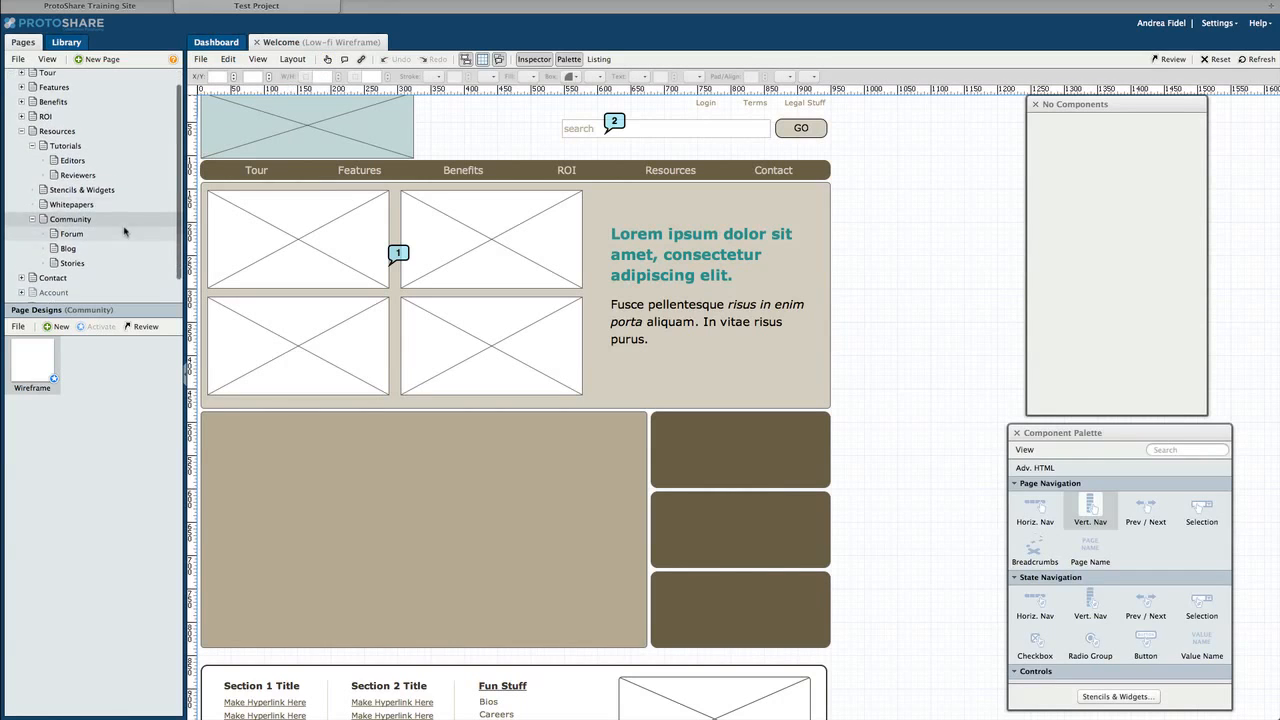
Set the Community page's visibility to Hidden from Navigation and save its page info.
{"action": "right_click", "coordinate": [86, 195]}
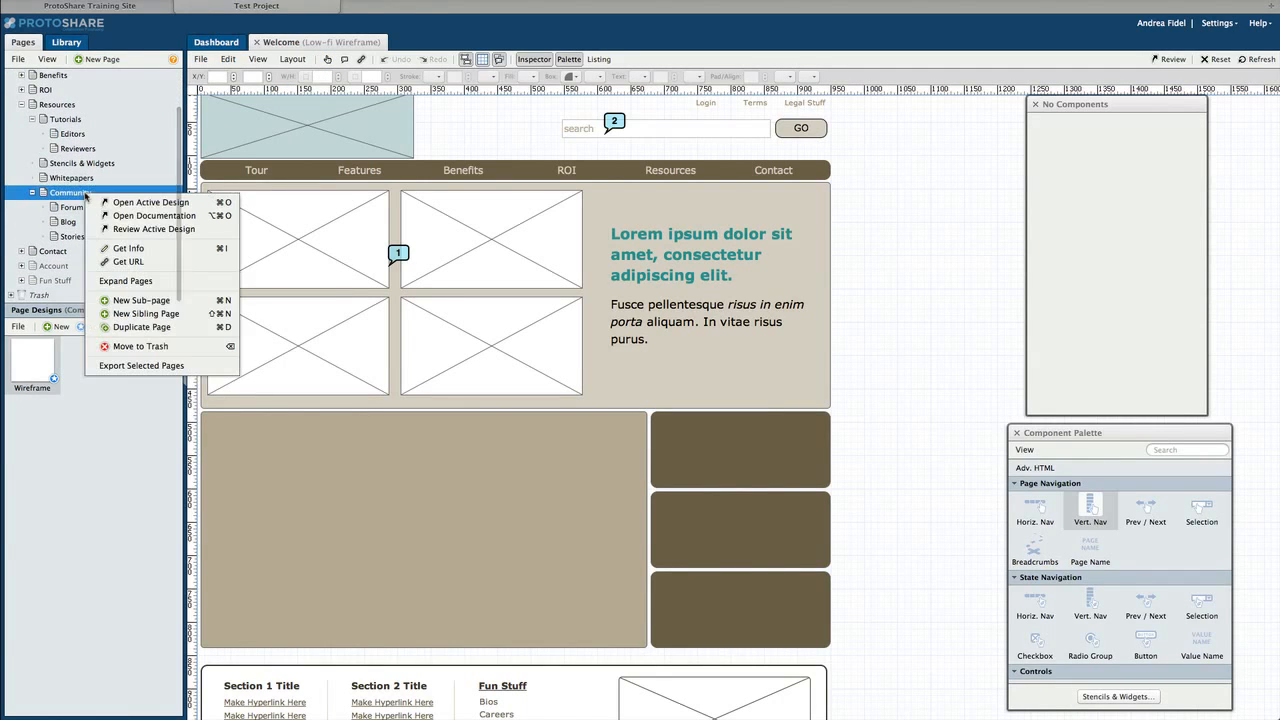
{"action": "left_click", "coordinate": [133, 249]}
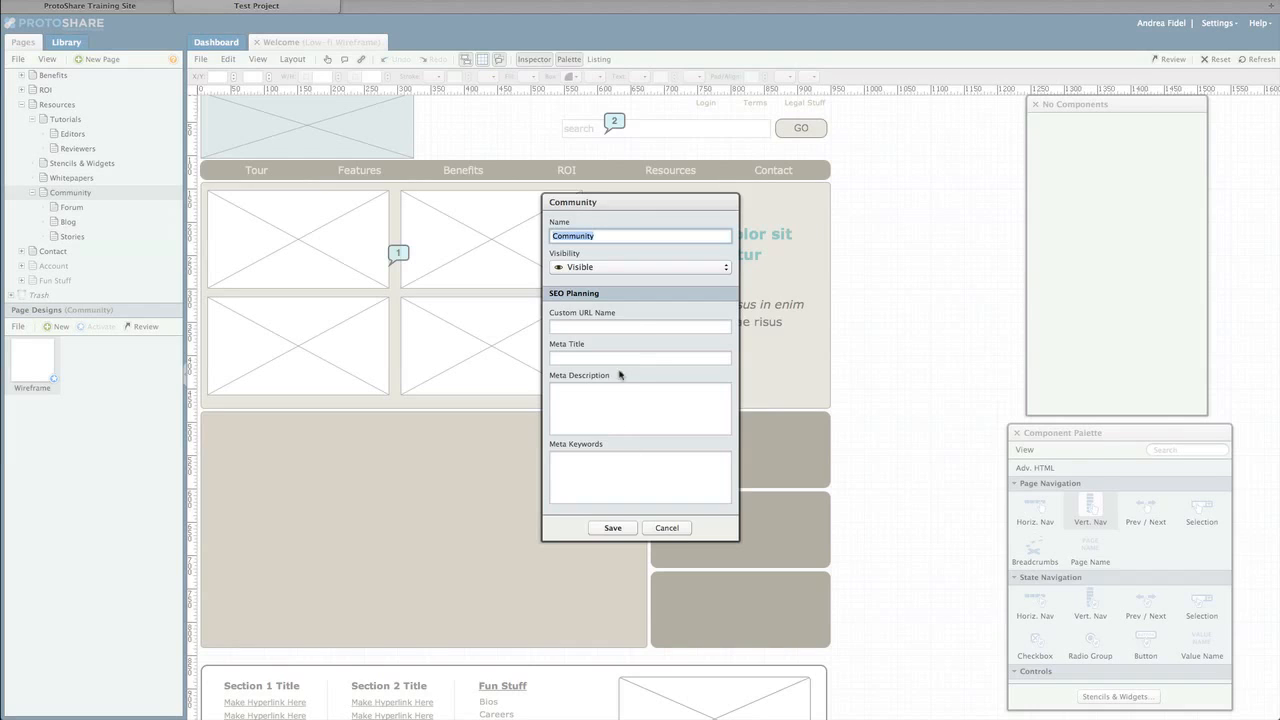
{"action": "left_click", "coordinate": [643, 267]}
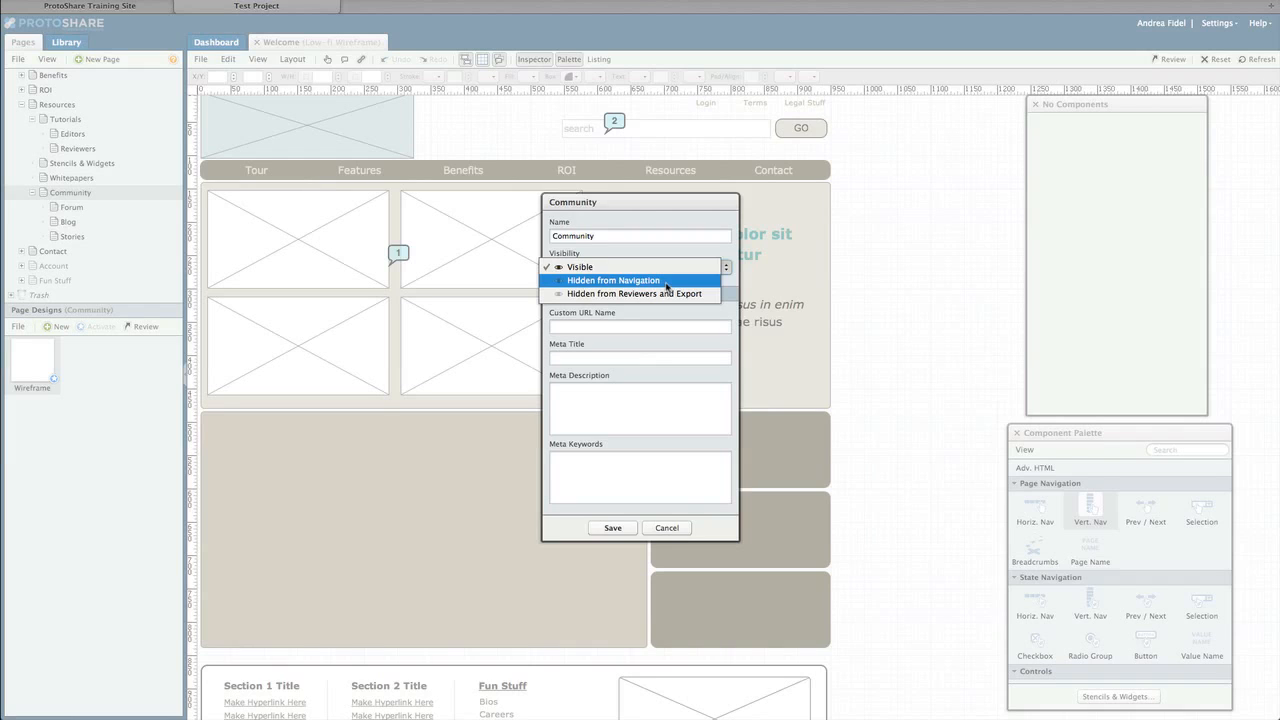
{"action": "left_click", "coordinate": [666, 281]}
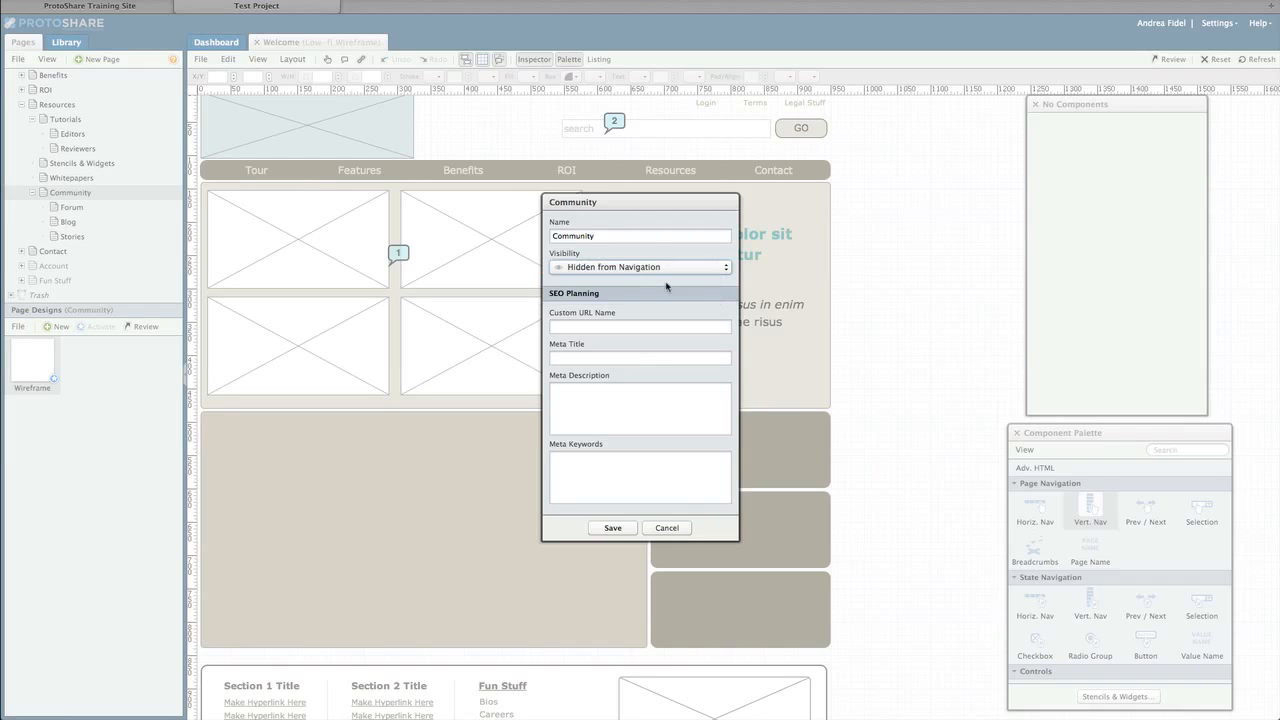
{"action": "left_click", "coordinate": [613, 528]}
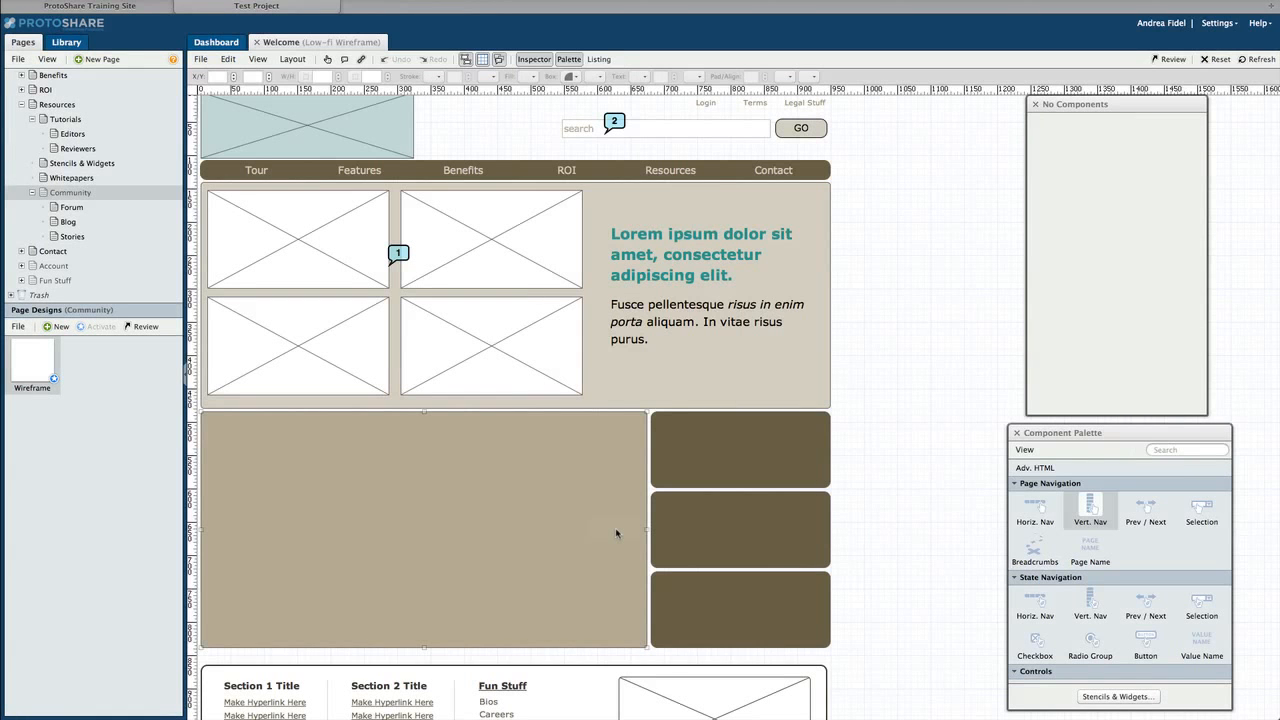
Reload the latest version of the Welcome design, check its Resources menu in Test Mode, and return to editing.
{"action": "left_click", "coordinate": [1251, 61]}
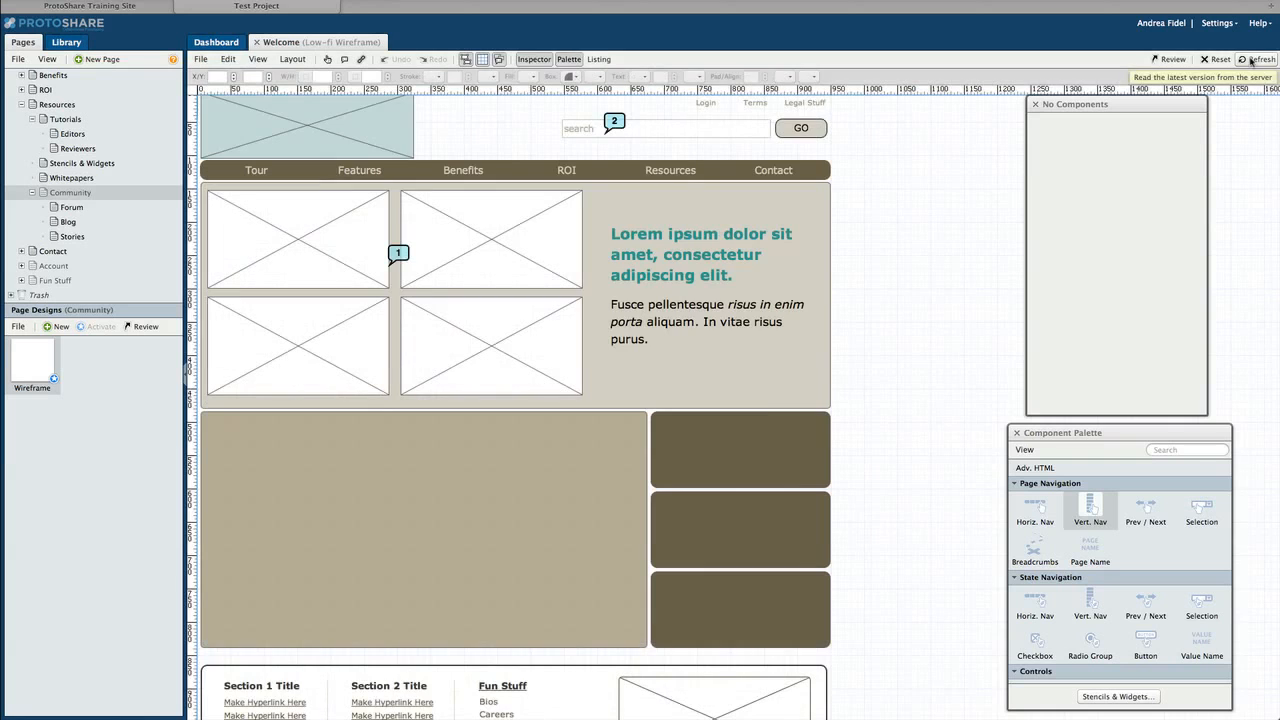
{"action": "left_click", "coordinate": [328, 60]}
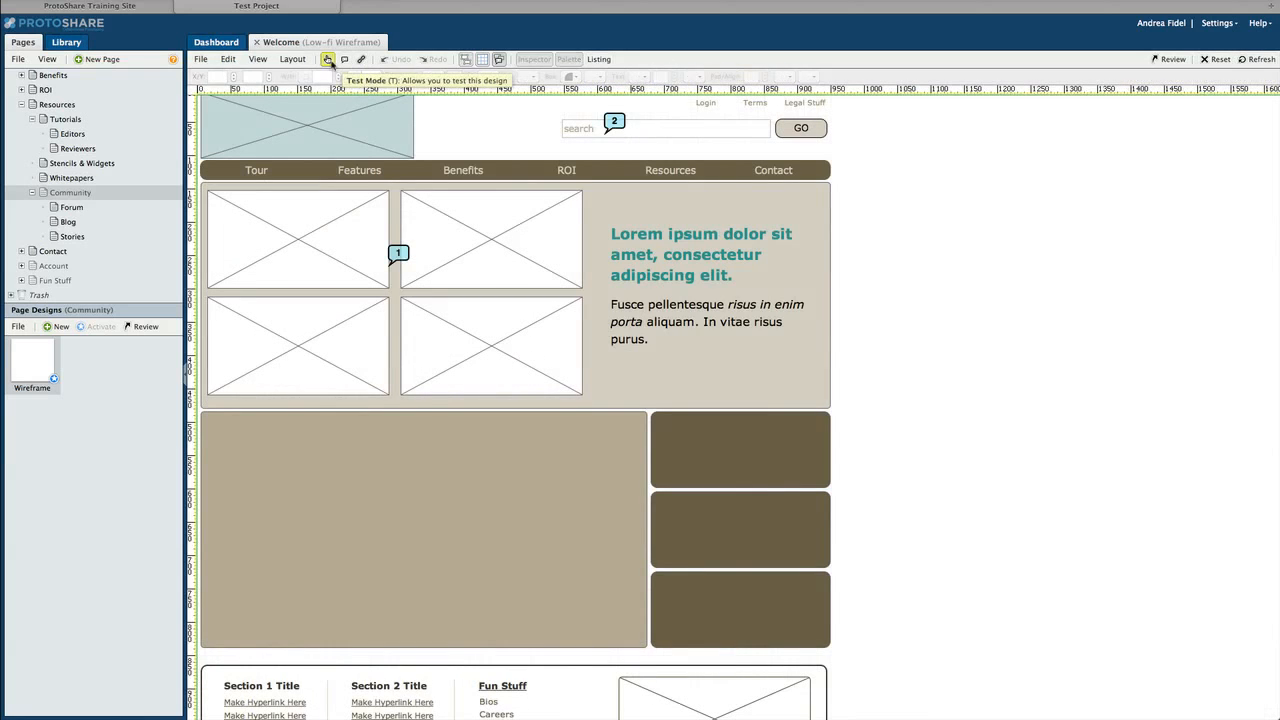
{"action": "mouse_move", "coordinate": [658, 172]}
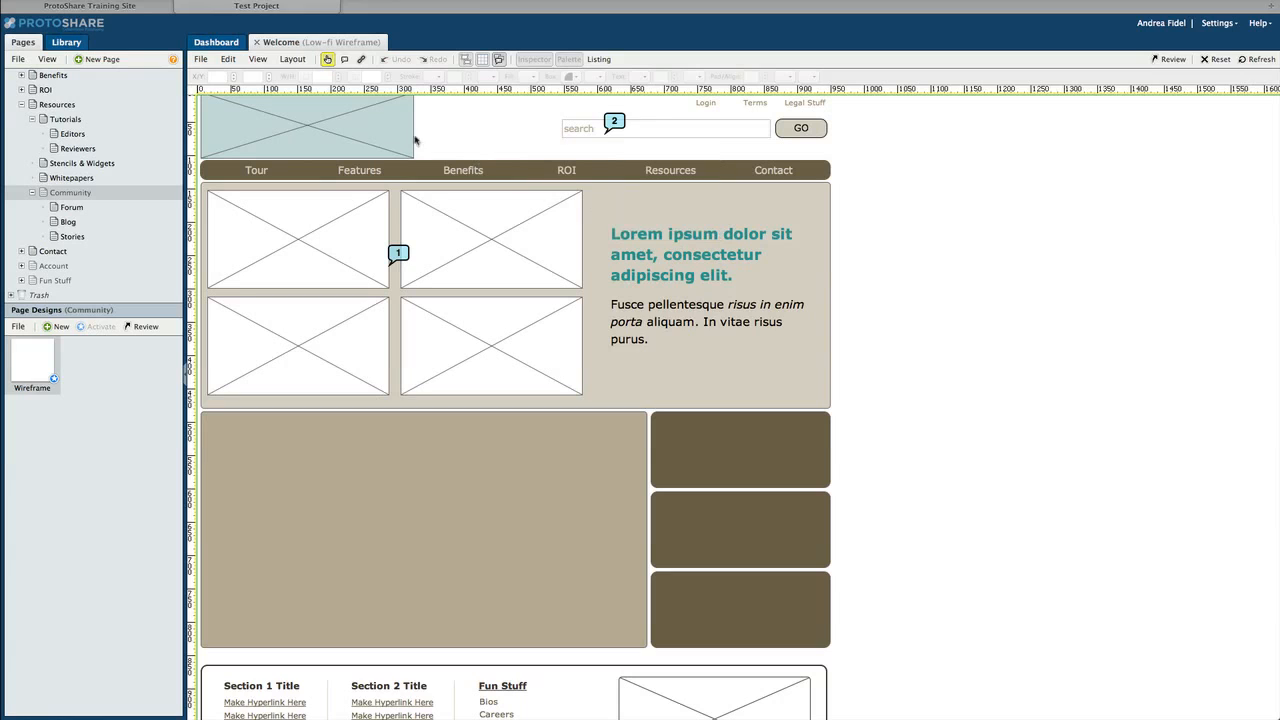
{"action": "left_click", "coordinate": [327, 60]}
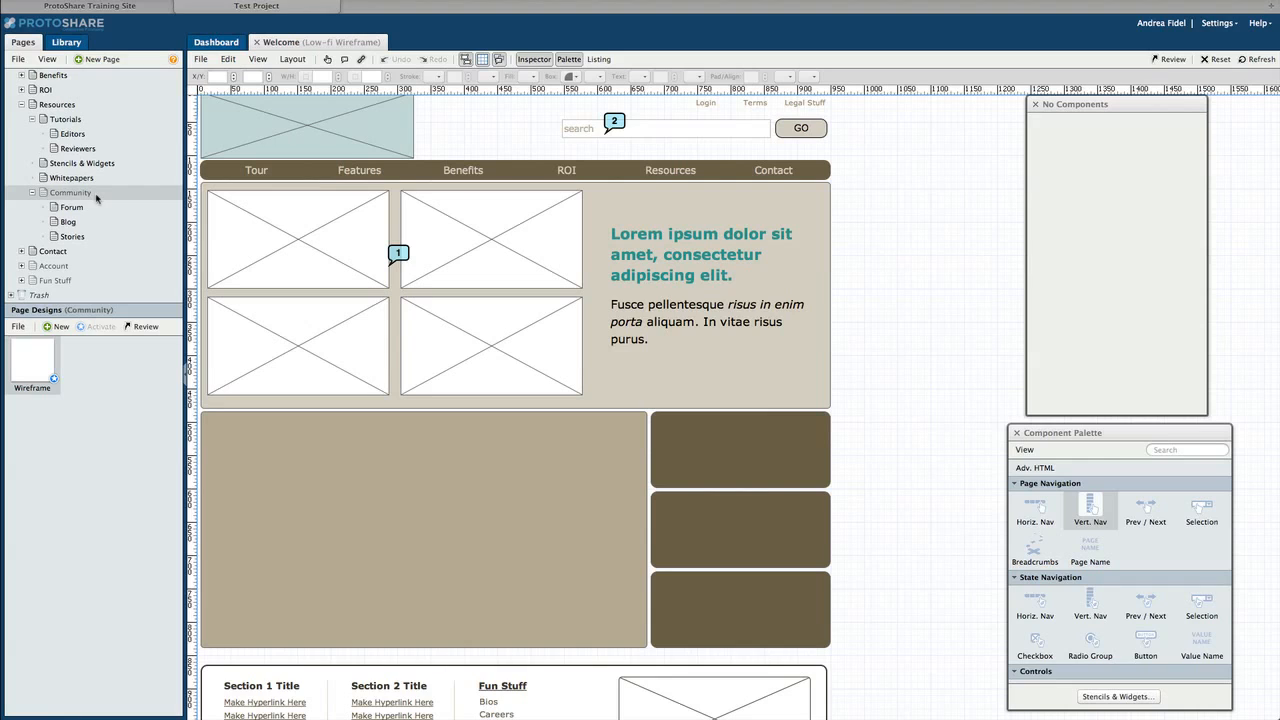
Duplicate the Resources page with its sub-pages and expand the copy in the page tree to review its sub-pages.
{"action": "right_click", "coordinate": [60, 106]}
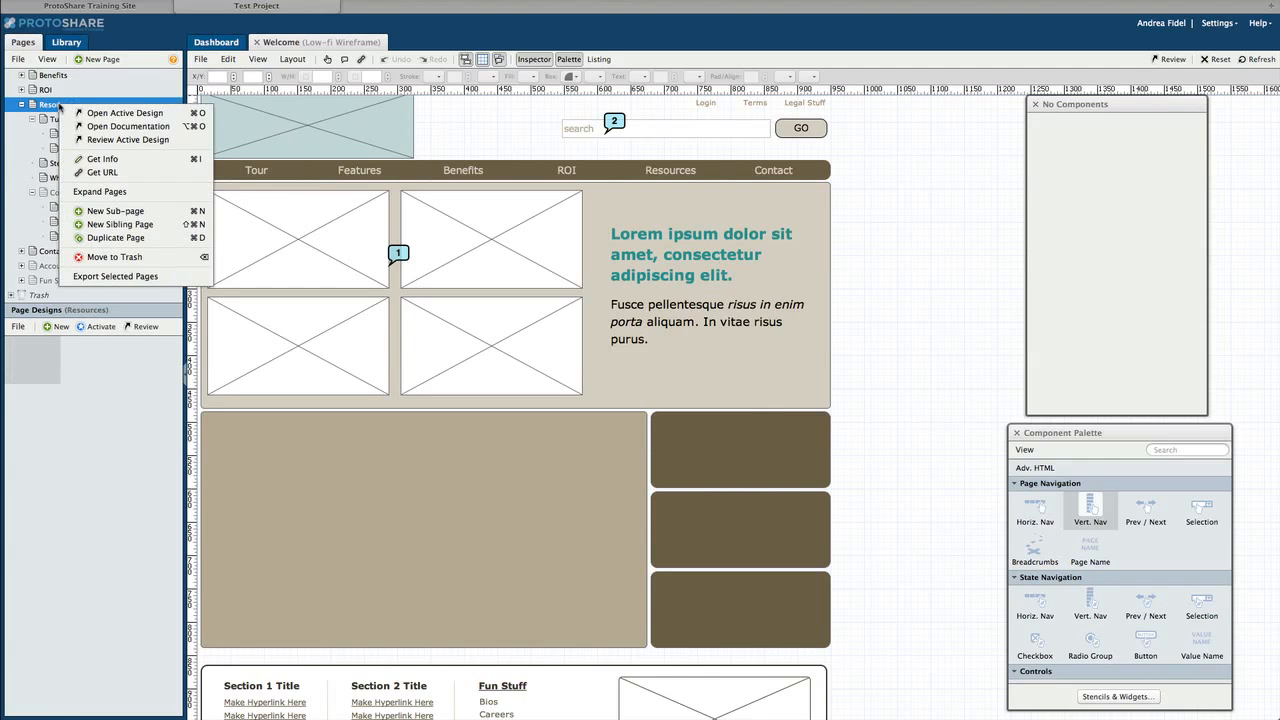
{"action": "left_click", "coordinate": [113, 239]}
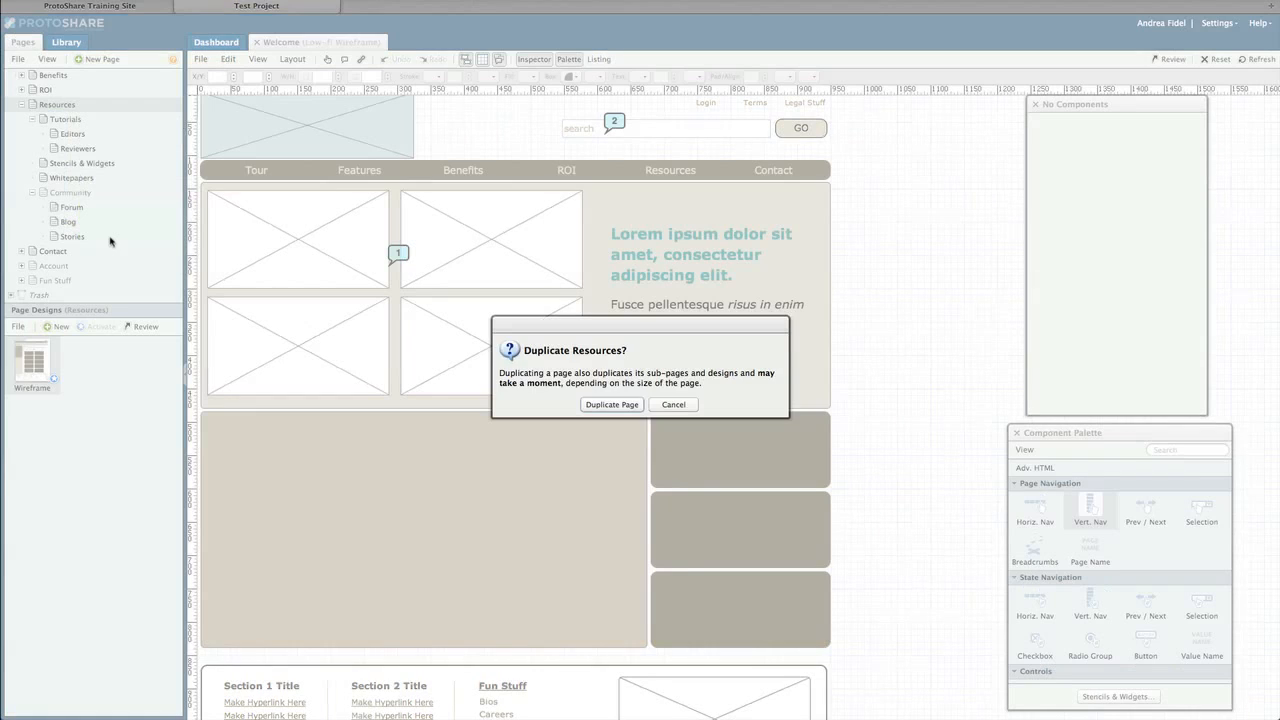
{"action": "left_click", "coordinate": [613, 405]}
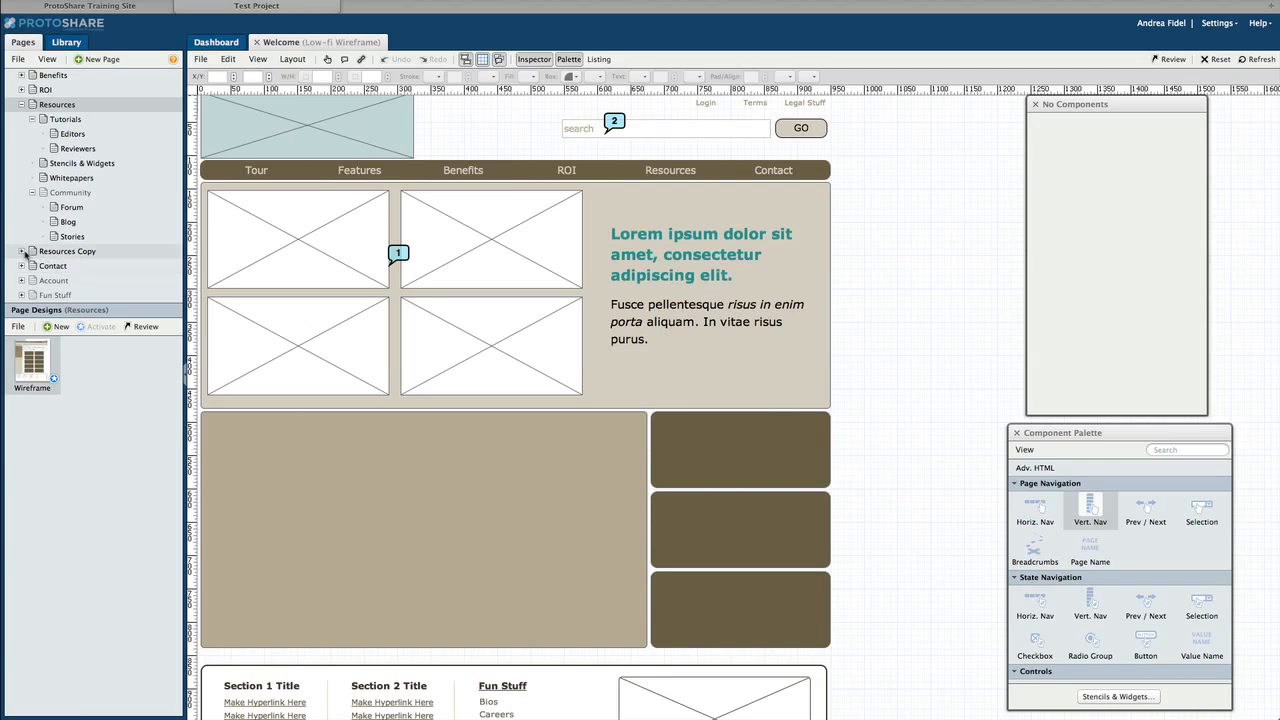
{"action": "left_click", "coordinate": [22, 252]}
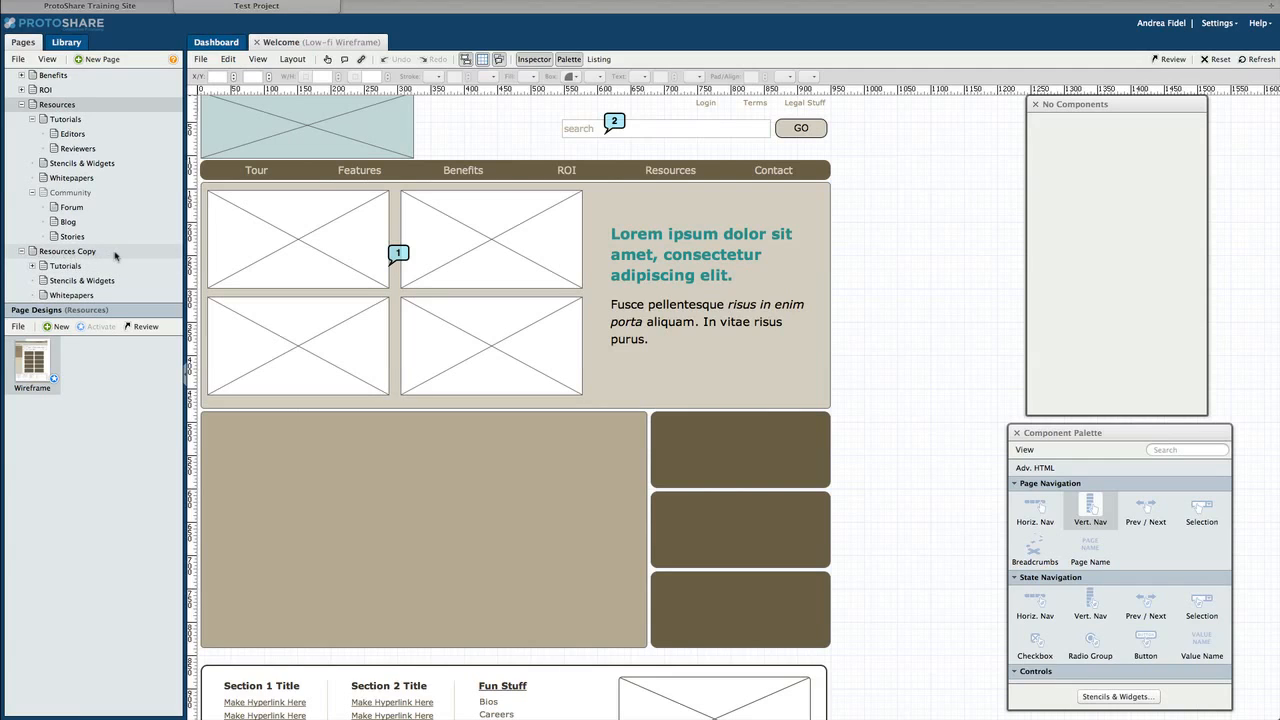
{"action": "scroll", "coordinate": [115, 256], "scroll_direction": "down", "scroll_amount": 1}
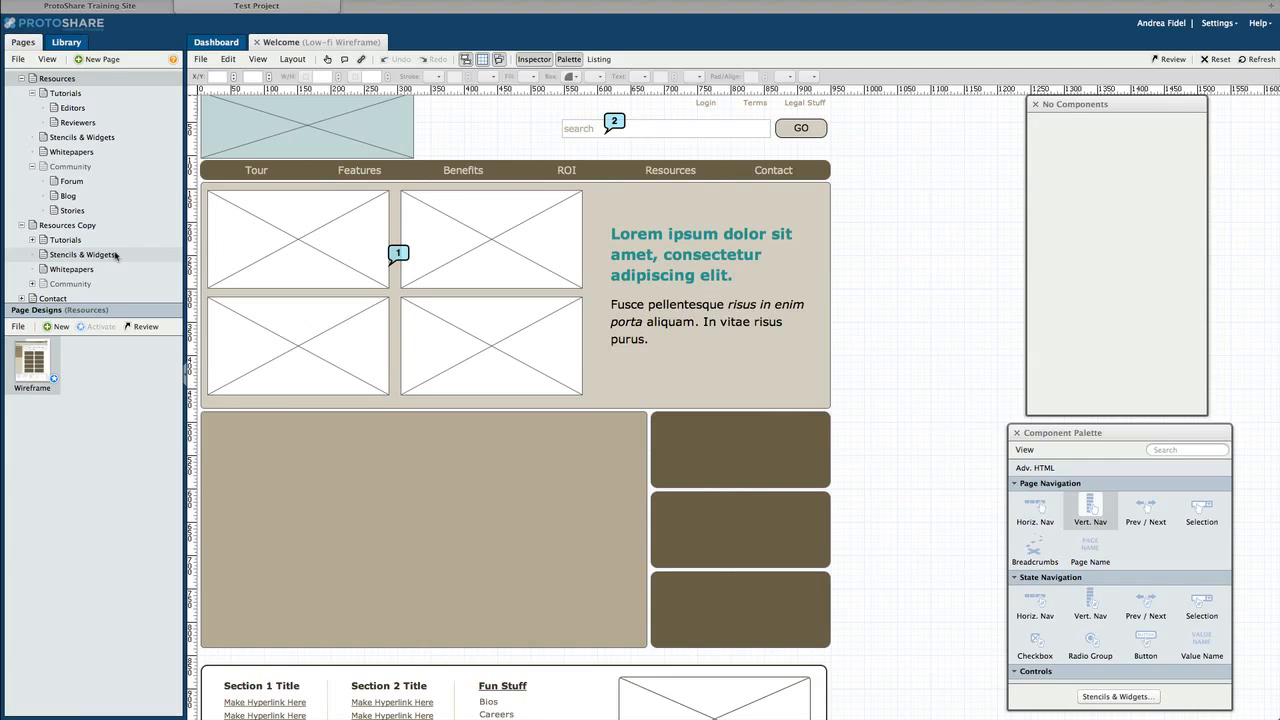
{"action": "scroll", "coordinate": [62, 231], "scroll_direction": "down", "scroll_amount": 2}
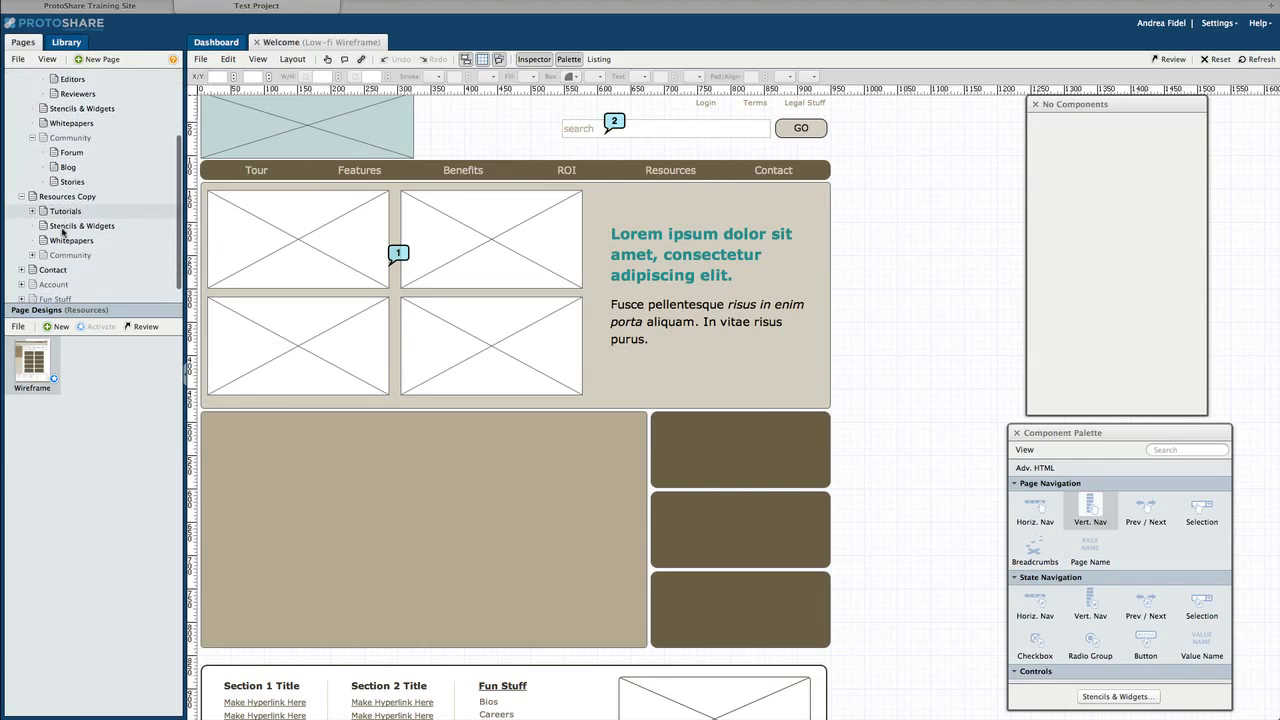
Move the Resources Copy and the original Community page to the Trash and permanently empty it.
{"action": "left_click_drag", "start_coordinate": [60, 178], "coordinate": [46, 295]}
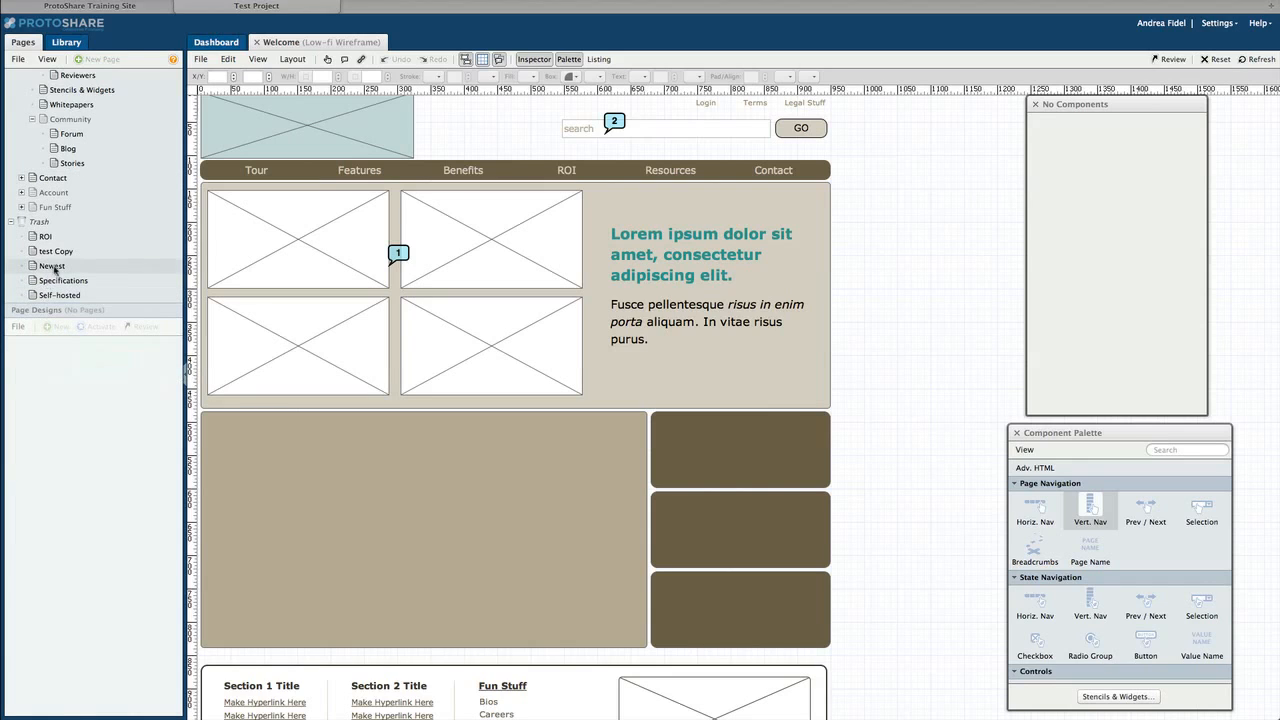
{"action": "right_click", "coordinate": [69, 123]}
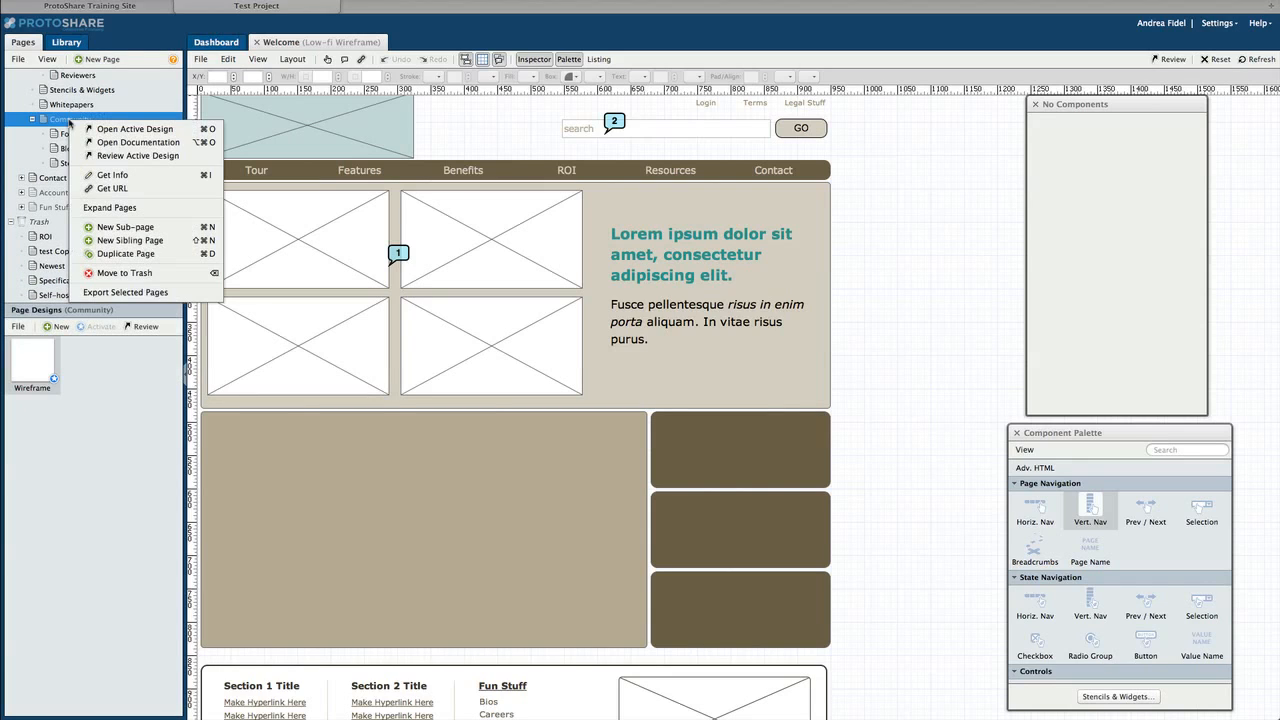
{"action": "left_click", "coordinate": [124, 273]}
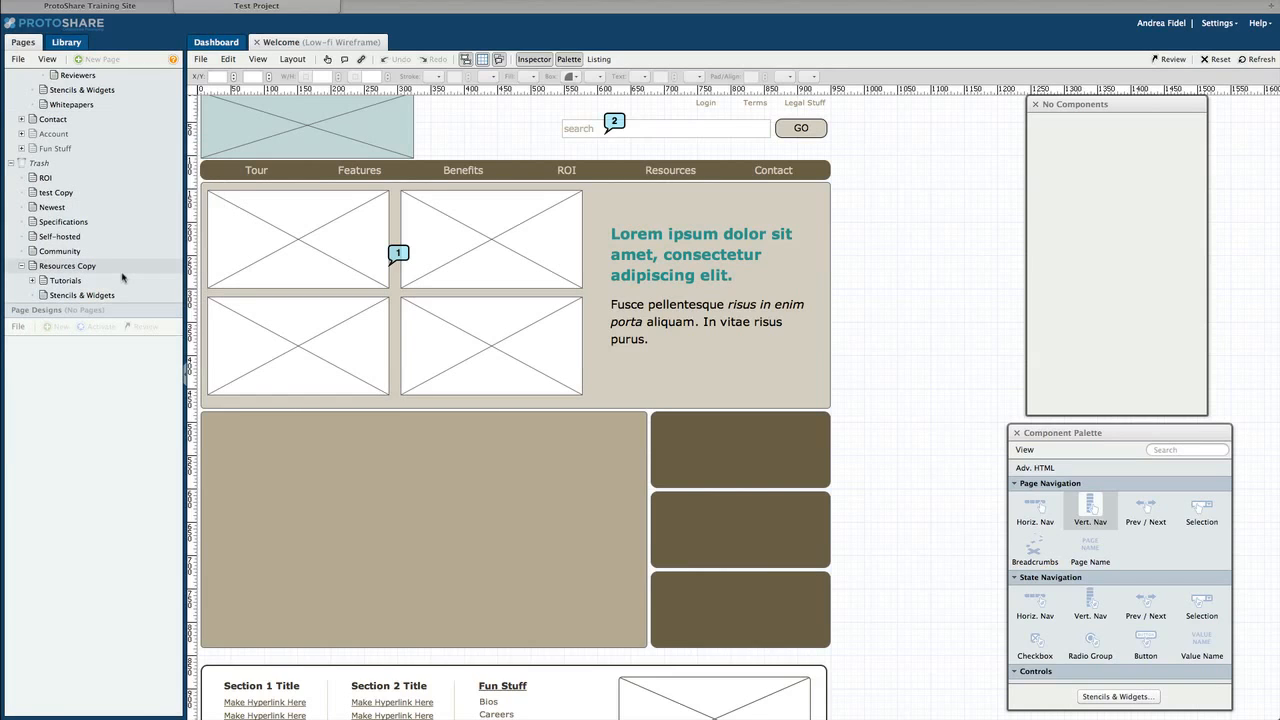
{"action": "right_click", "coordinate": [44, 165]}
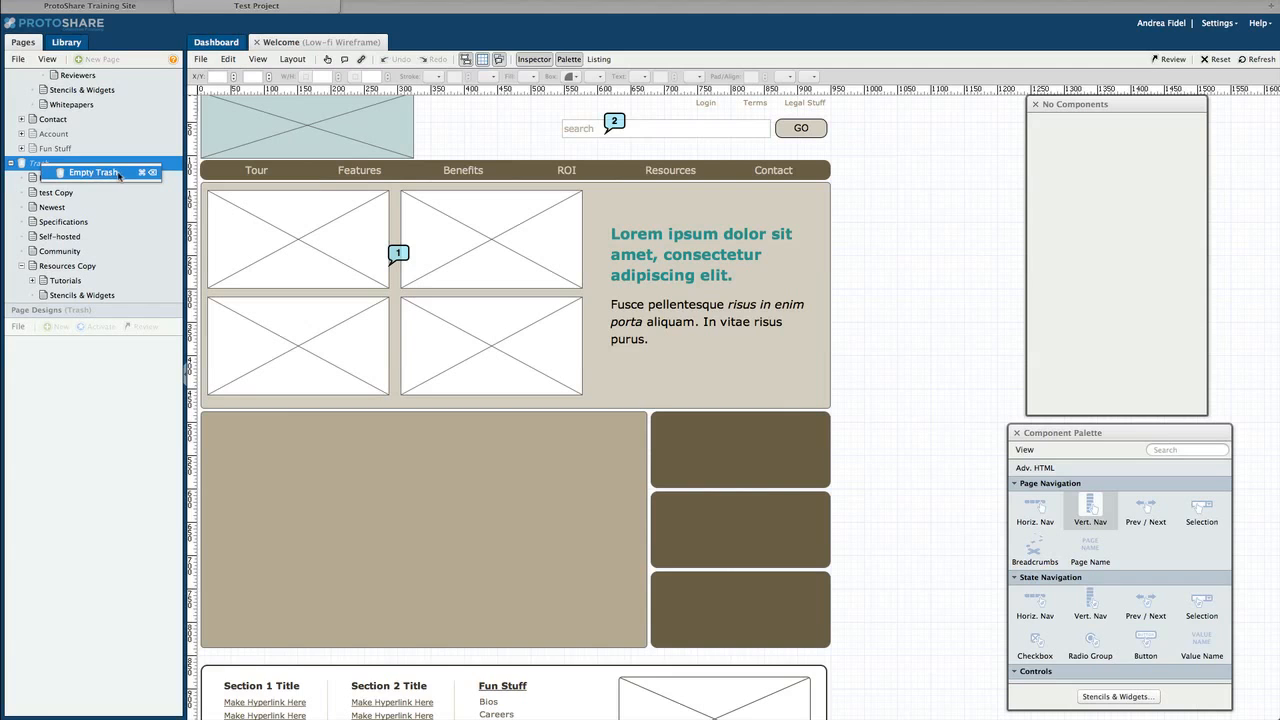
{"action": "left_click", "coordinate": [119, 176]}
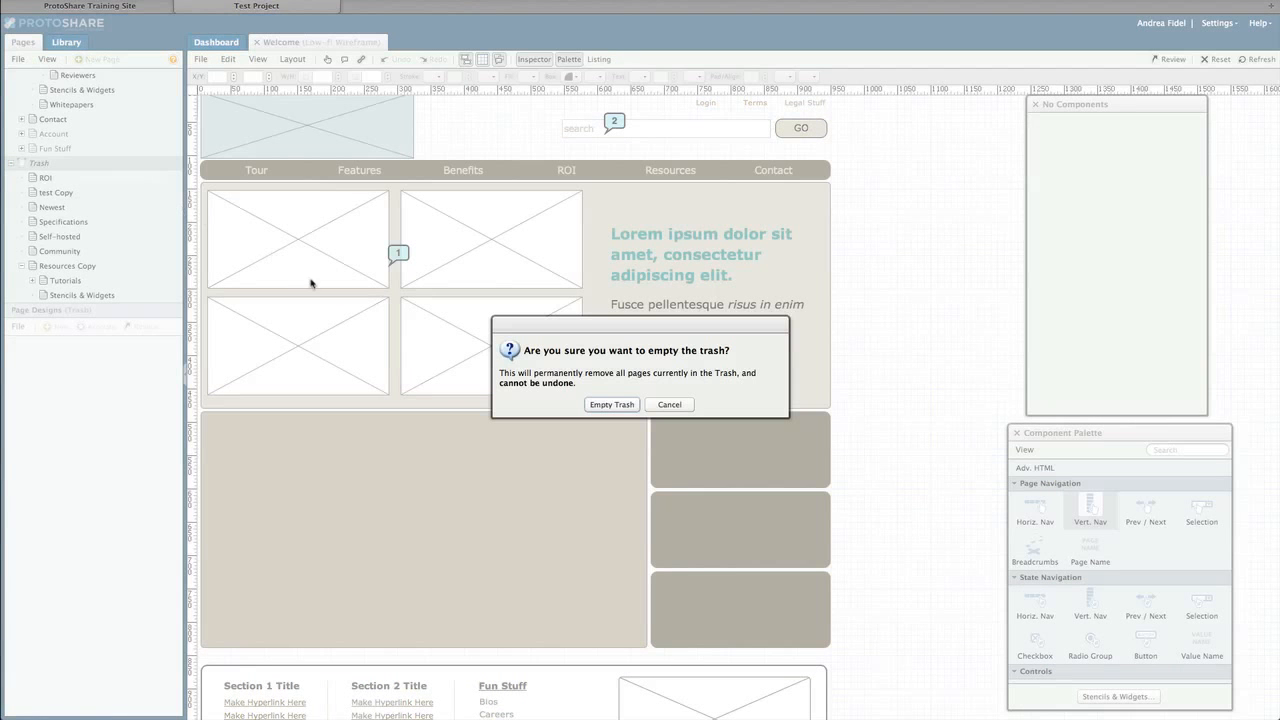
{"action": "left_click", "coordinate": [612, 404]}
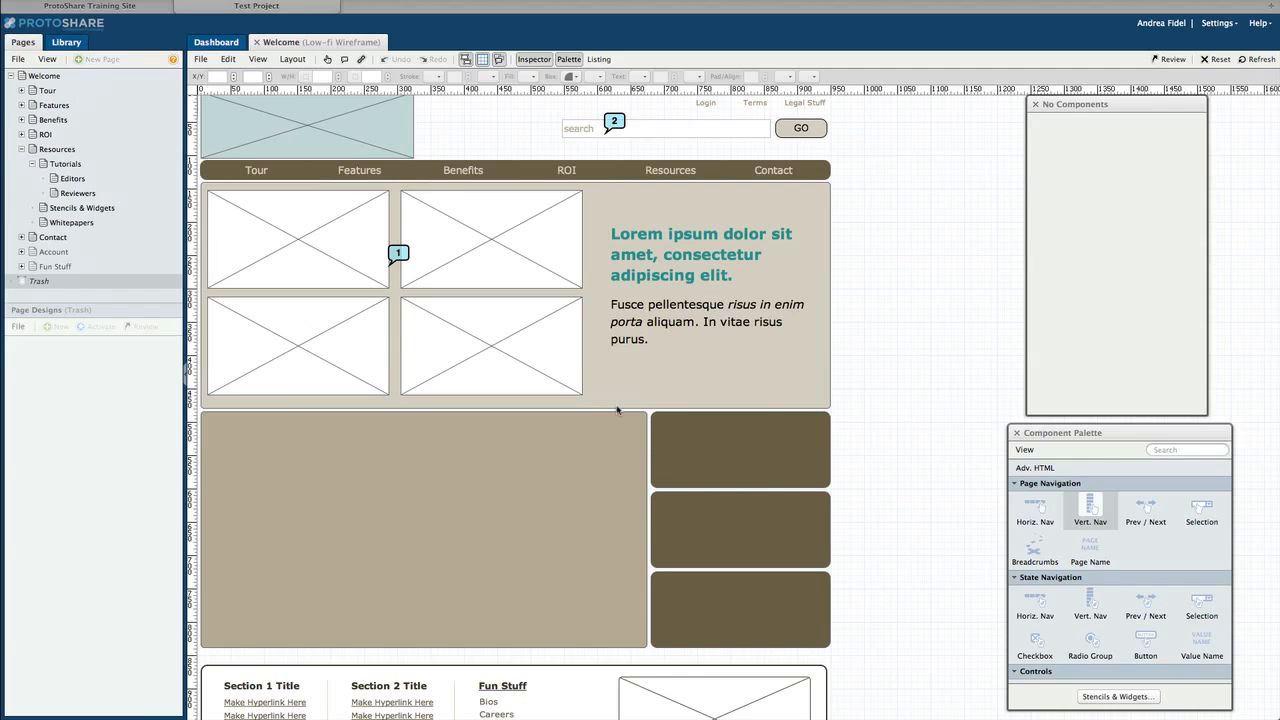
Generate a page diagram of the Welcome site map without thumbnail images, view it, and return to the Test Project.
{"action": "left_click", "coordinate": [48, 80]}
{"action": "left_click", "coordinate": [48, 60]}
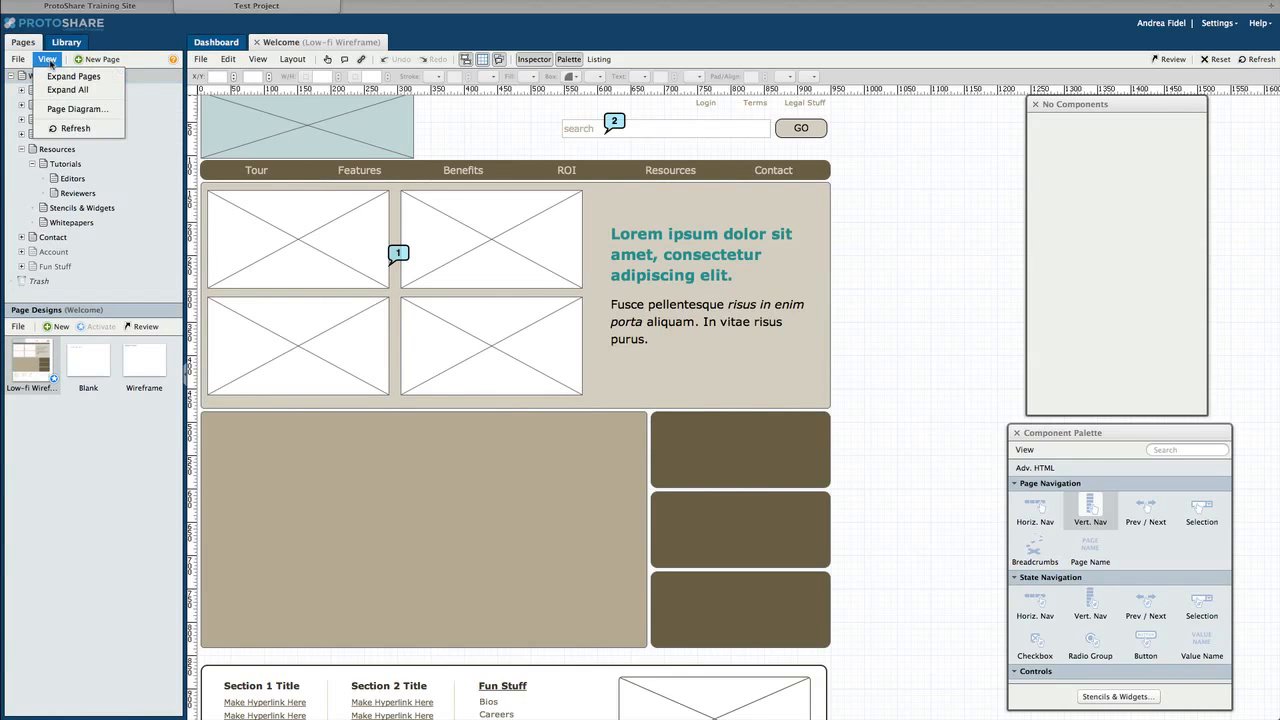
{"action": "left_click", "coordinate": [66, 110]}
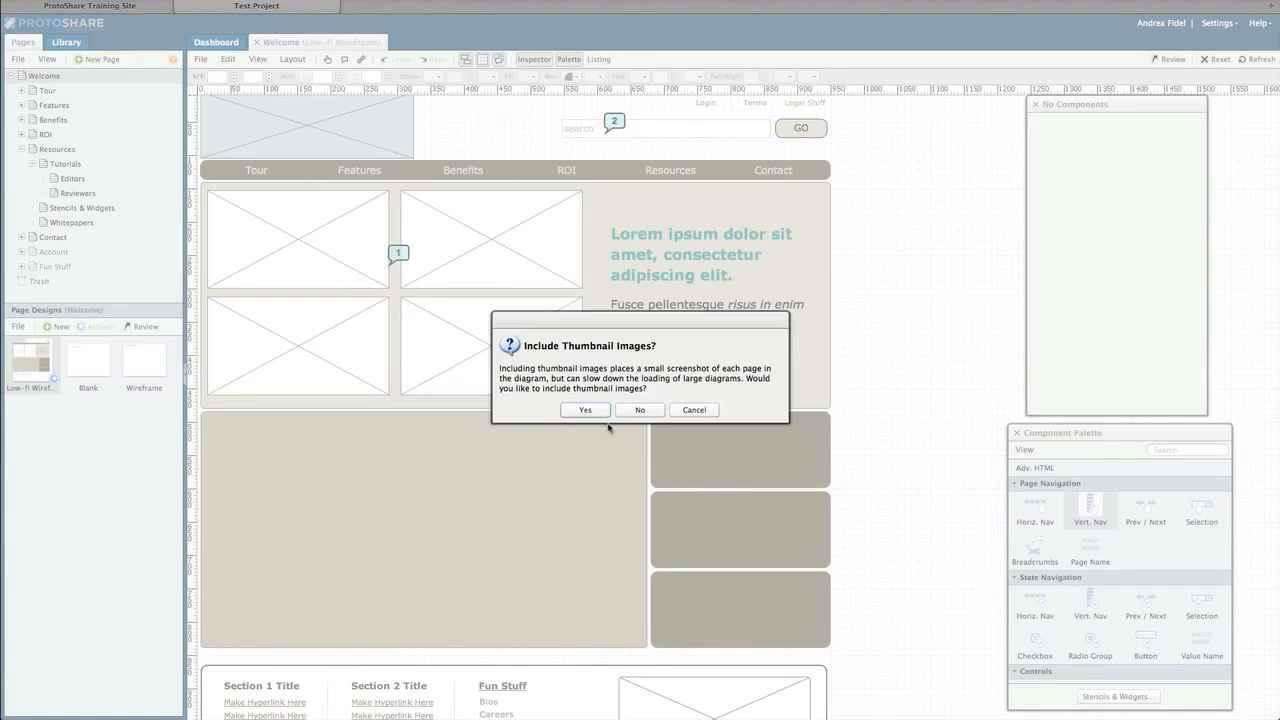
{"action": "left_click", "coordinate": [638, 410]}
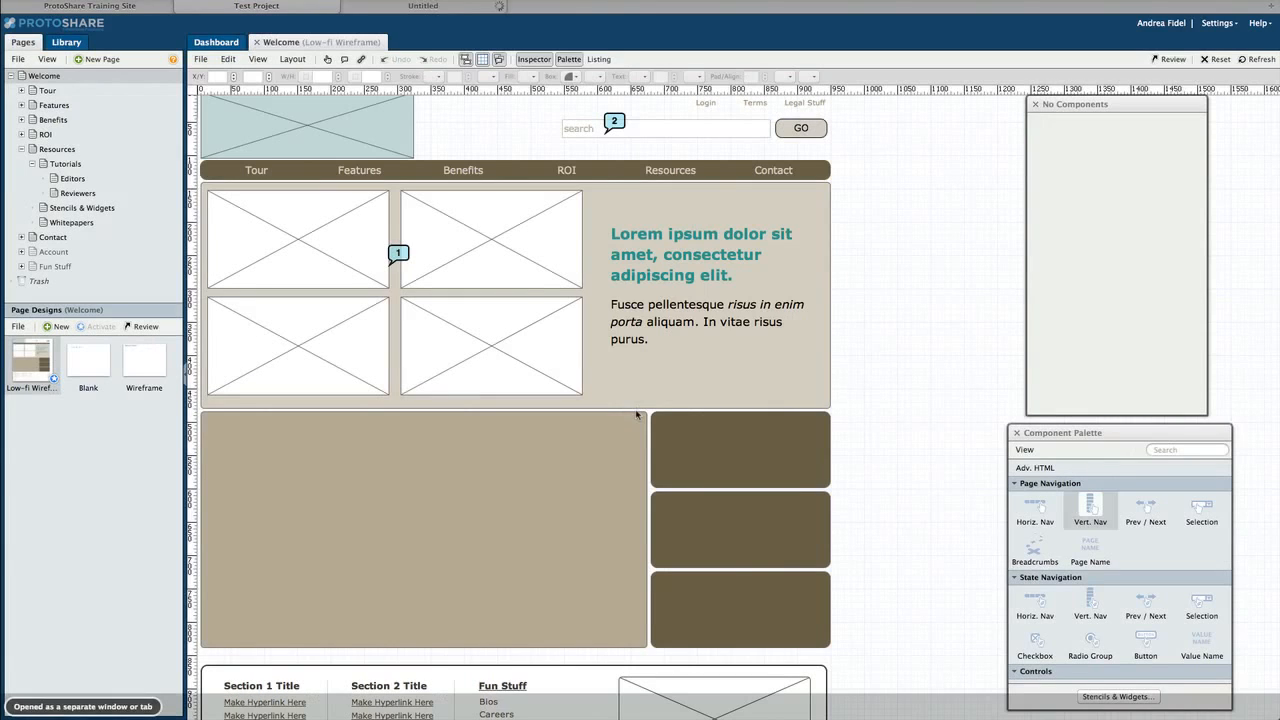
{"action": "left_click", "coordinate": [434, 8]}
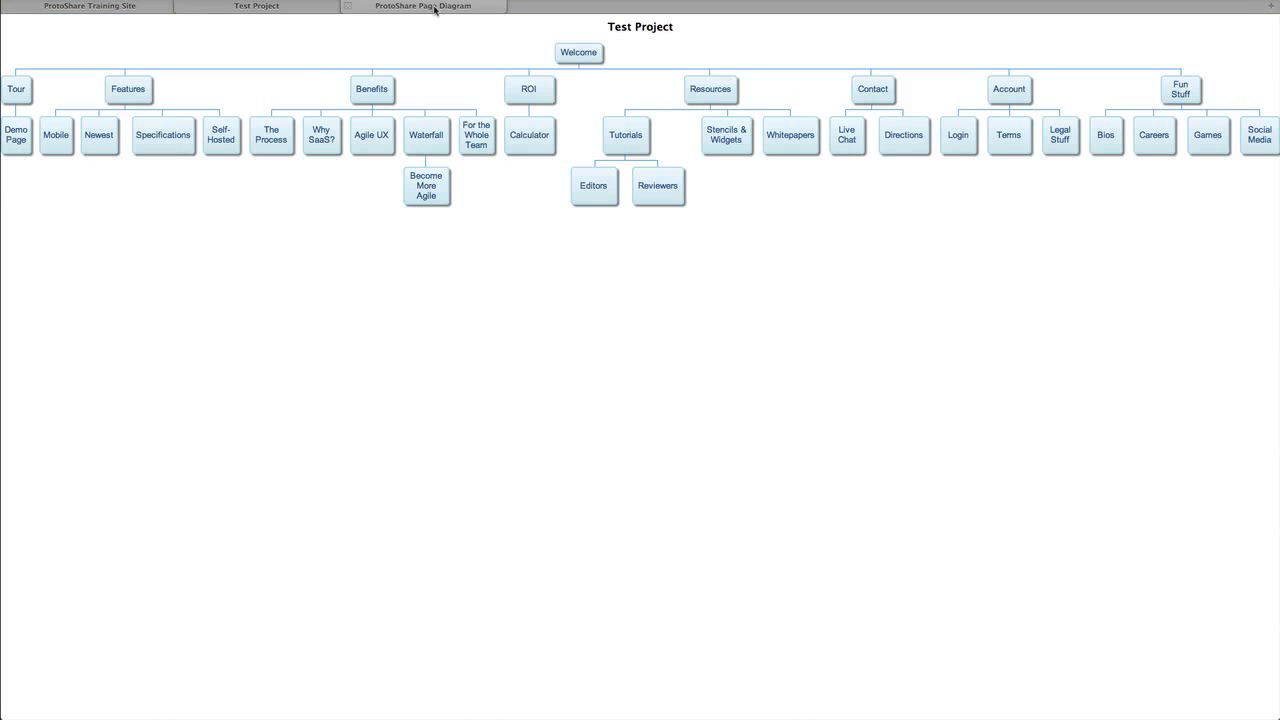
{"action": "left_click", "coordinate": [277, 6]}
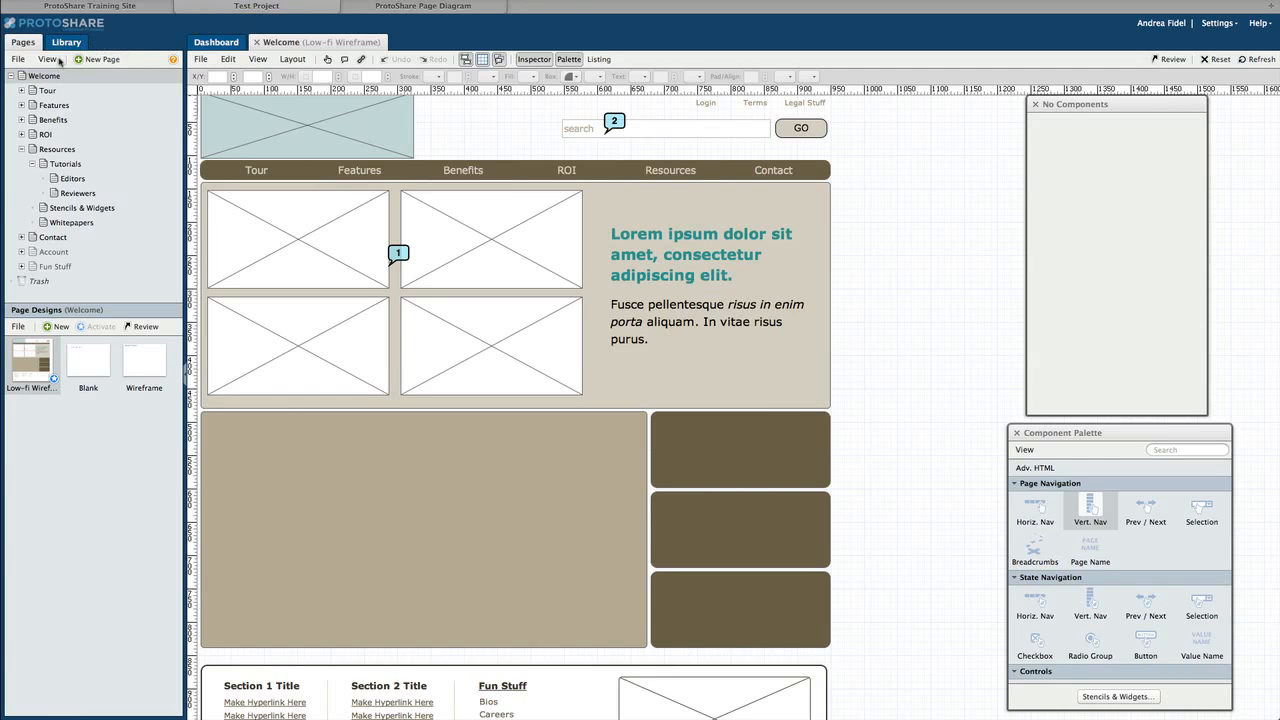
Open the Welcome page's documentation and place the text cursor in its empty body.
{"action": "left_click", "coordinate": [18, 59]}
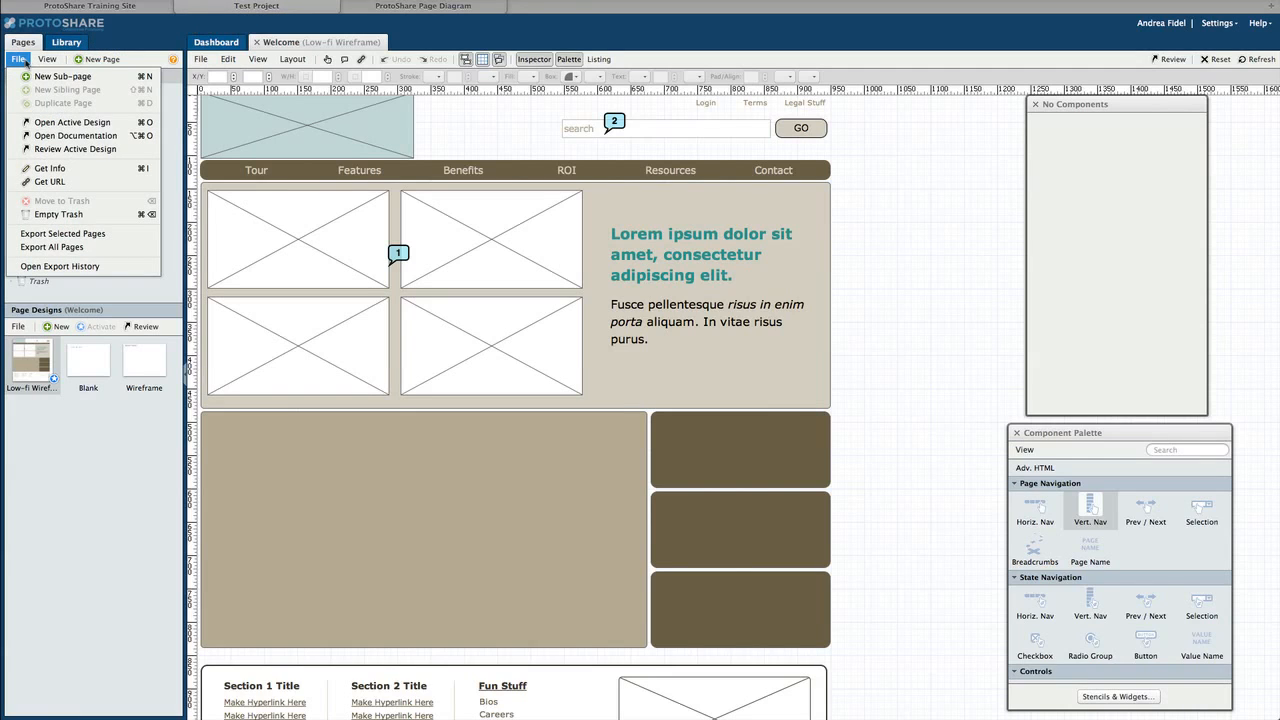
{"action": "left_click", "coordinate": [44, 135]}
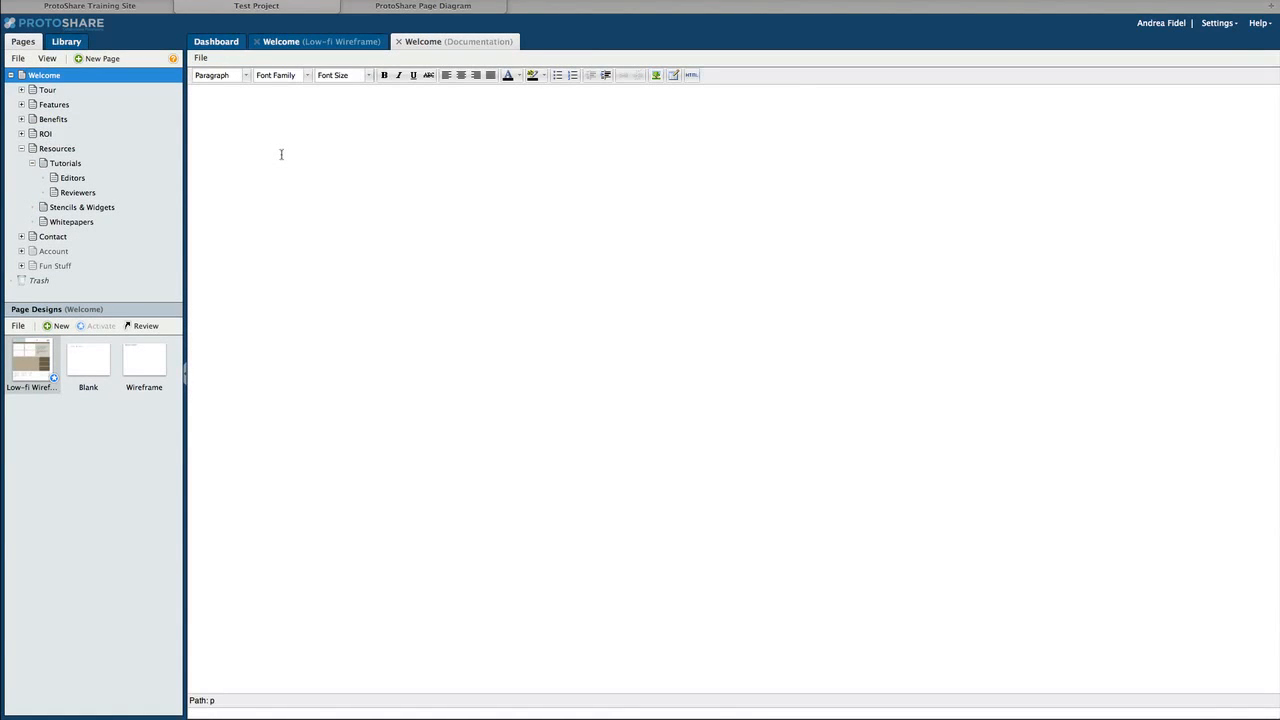
{"action": "left_click", "coordinate": [281, 154]}
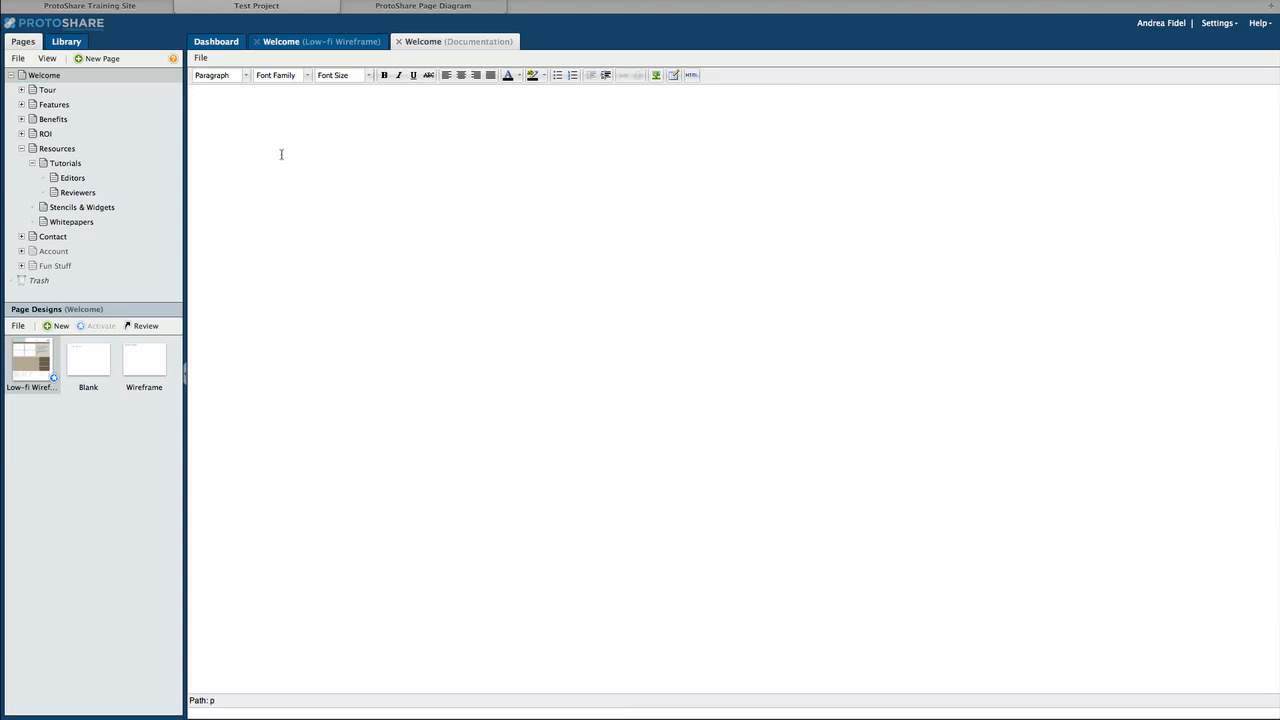